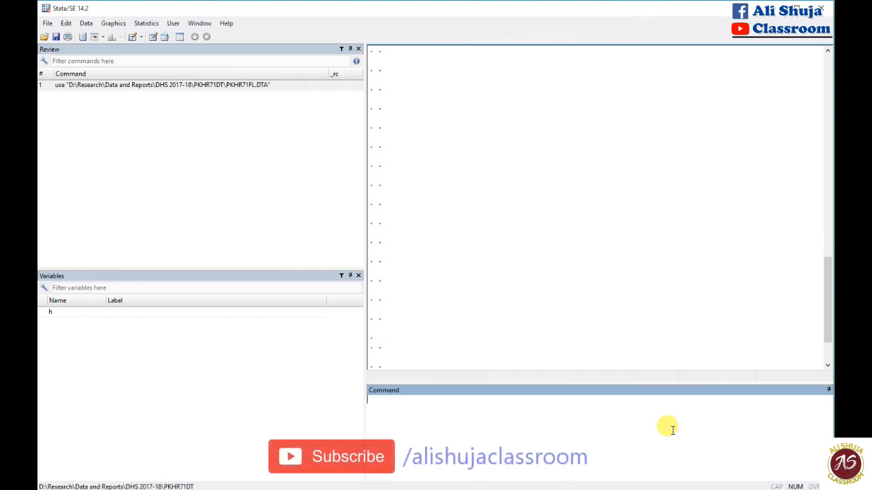
# Step: Clear the dataset from memory and open the data browser with the browse command
pyautogui.write('clear')
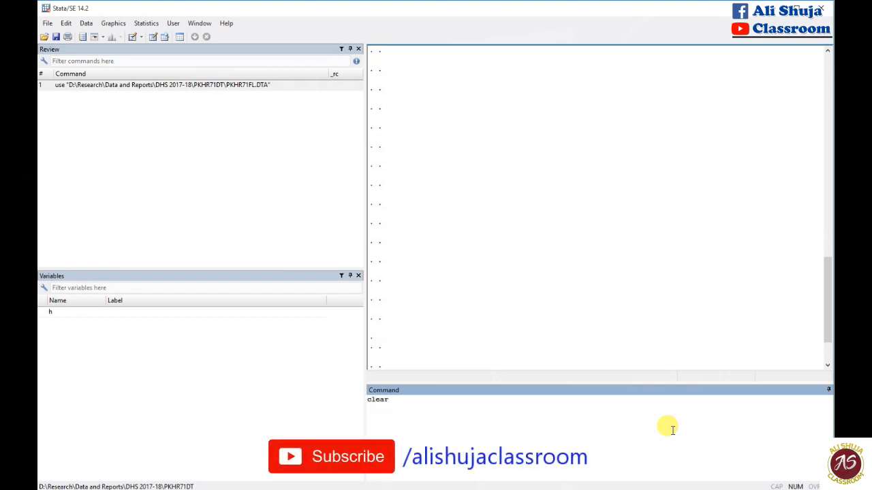
pyautogui.press('Return')
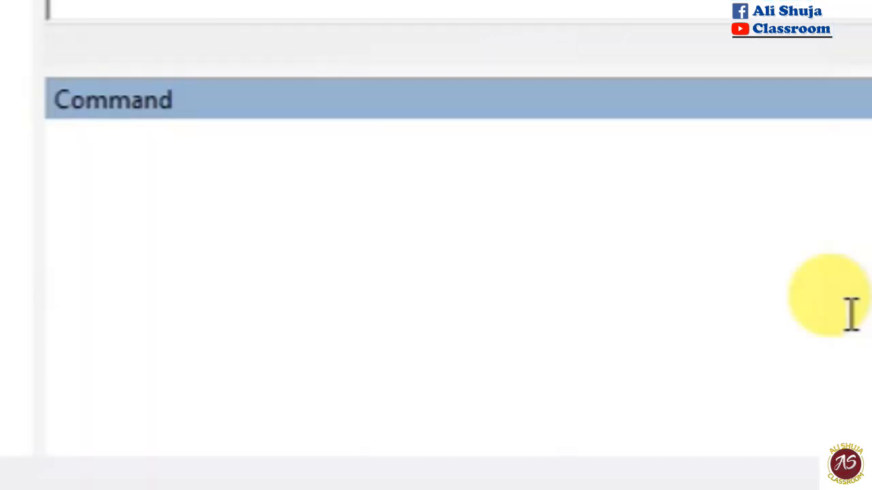
pyautogui.write('bros')
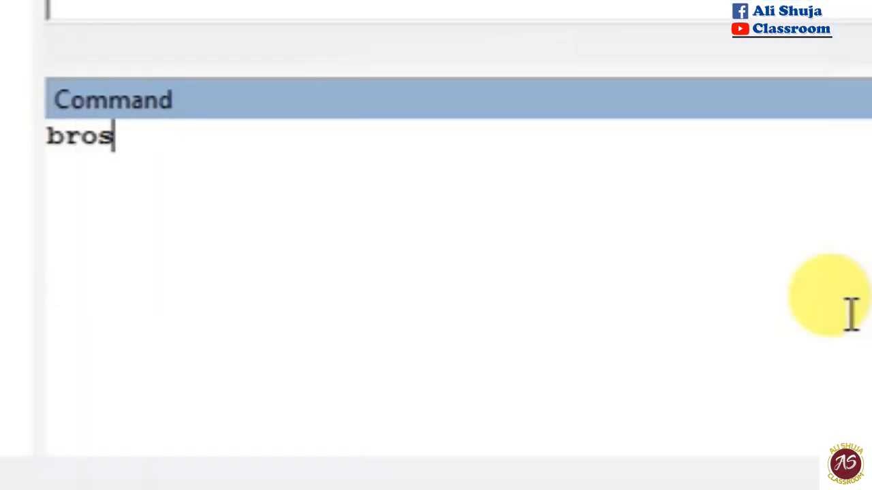
pyautogui.press('BackSpace')
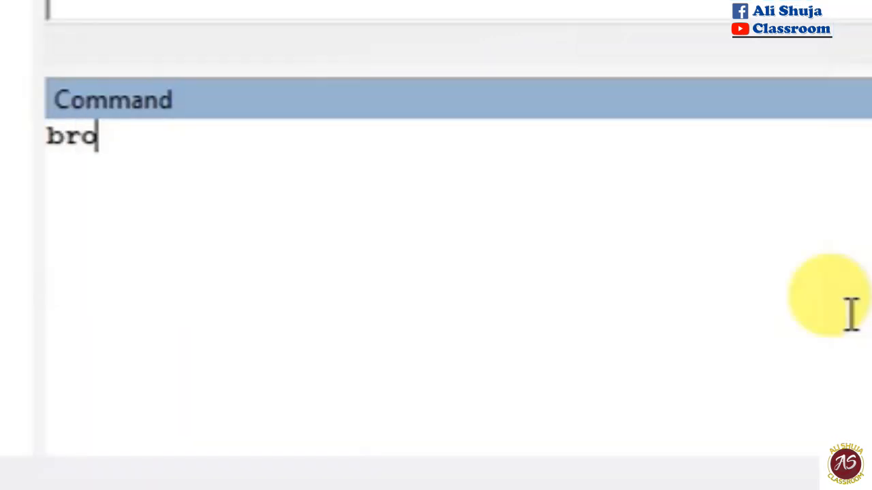
pyautogui.write('wse')
pyautogui.press('Return')
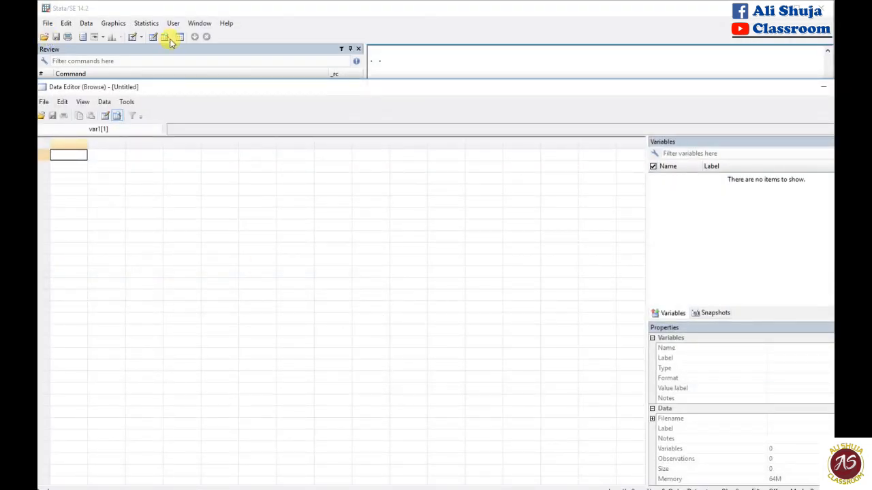
# Step: Reposition the data browser window to view the whole grid, and close it
pyautogui.moveTo(181, 87); pyautogui.dragTo(194, 72)
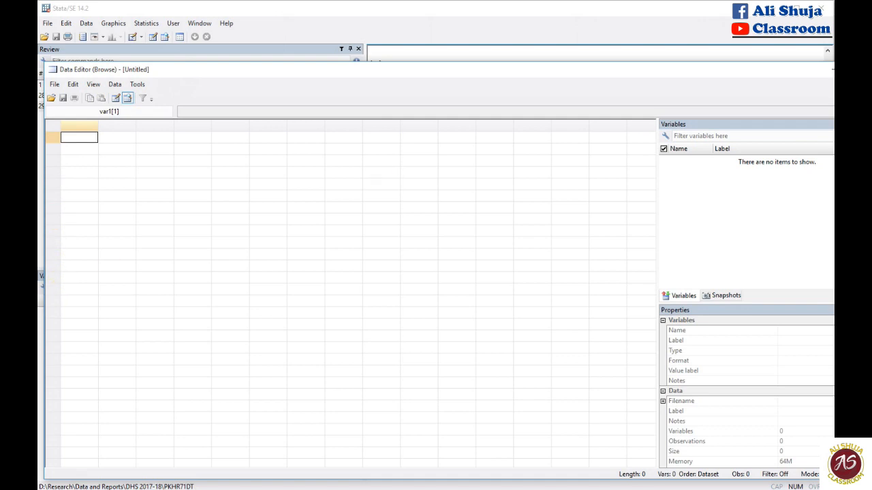
pyautogui.moveTo(740, 74); pyautogui.dragTo(719, 75)
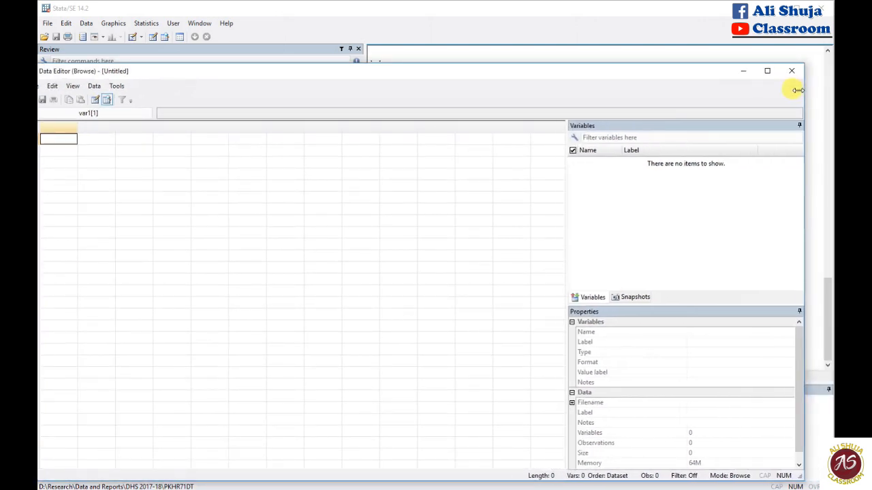
pyautogui.doubleClick(708, 72)
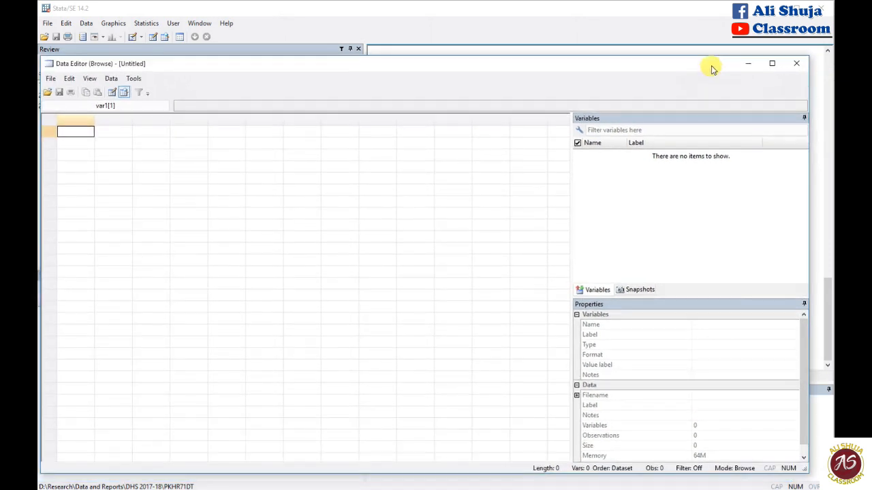
pyautogui.click(795, 62)
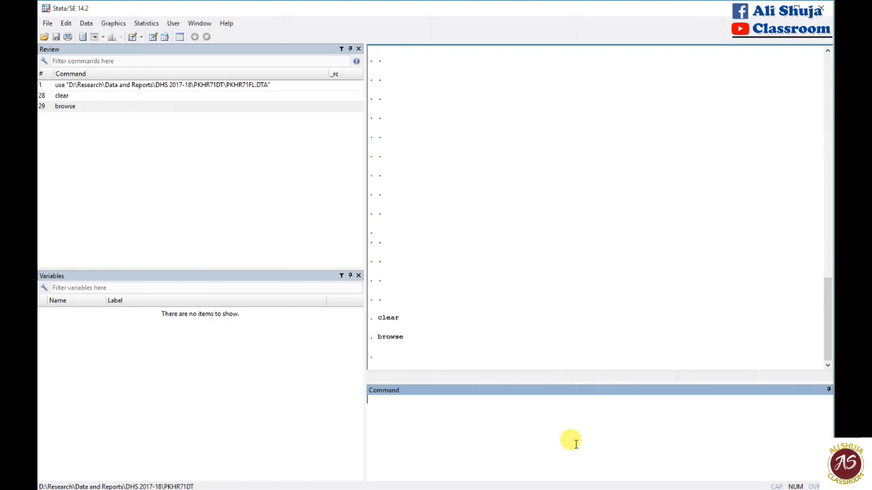
# Step: Set the number of observations to 10 with set obs, and check the rows in the data browser
pyautogui.write('set')
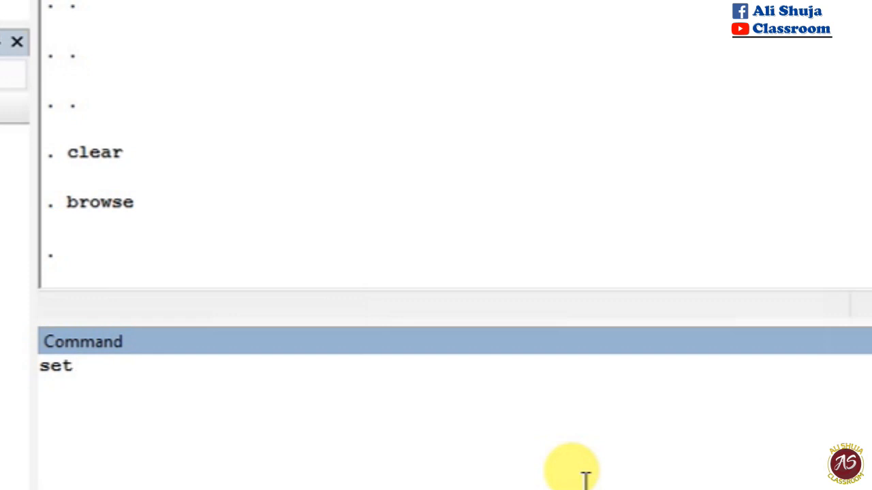
pyautogui.write(' obs')
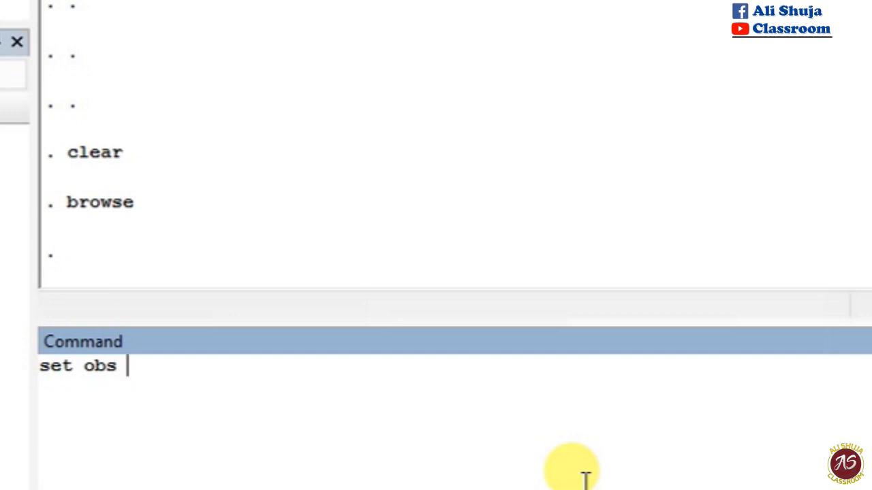
pyautogui.write(' 10')
pyautogui.press('Return')
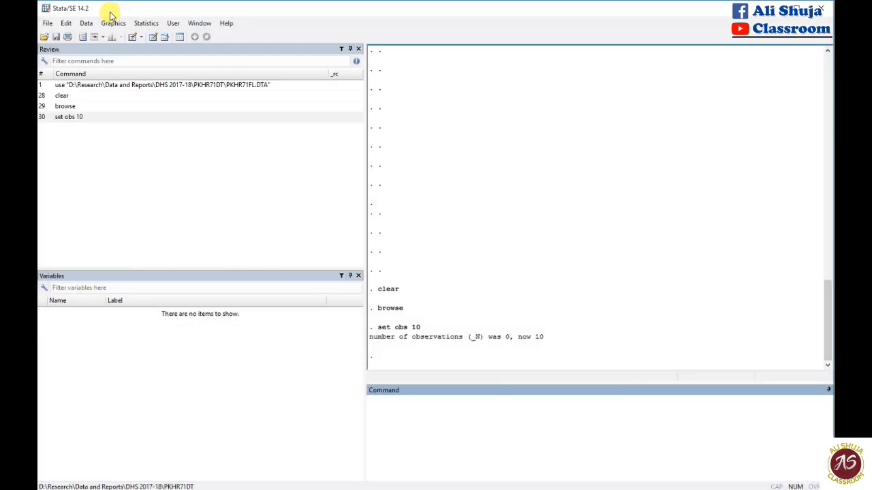
pyautogui.click(165, 37)
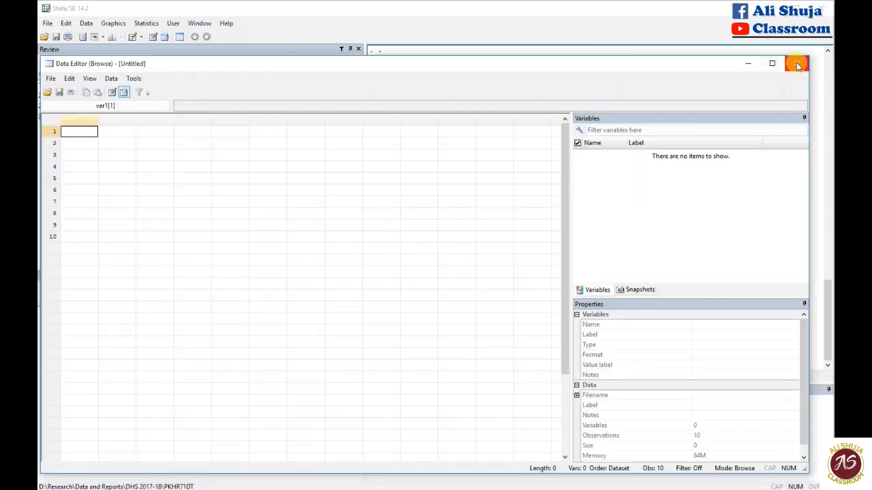
pyautogui.click(794, 64)
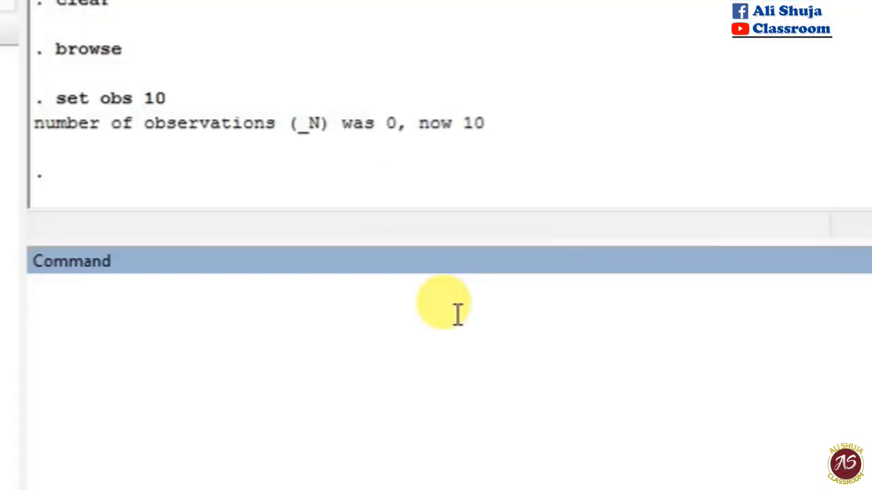
# Step: Generate a numeric variable x filled with missing values using gen x =
pyautogui.write('gen')
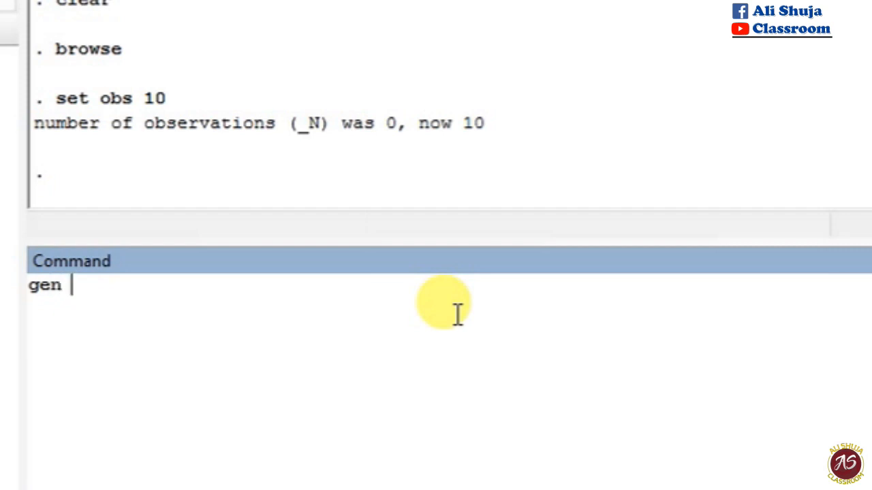
pyautogui.write(' x')
pyautogui.write('=.')
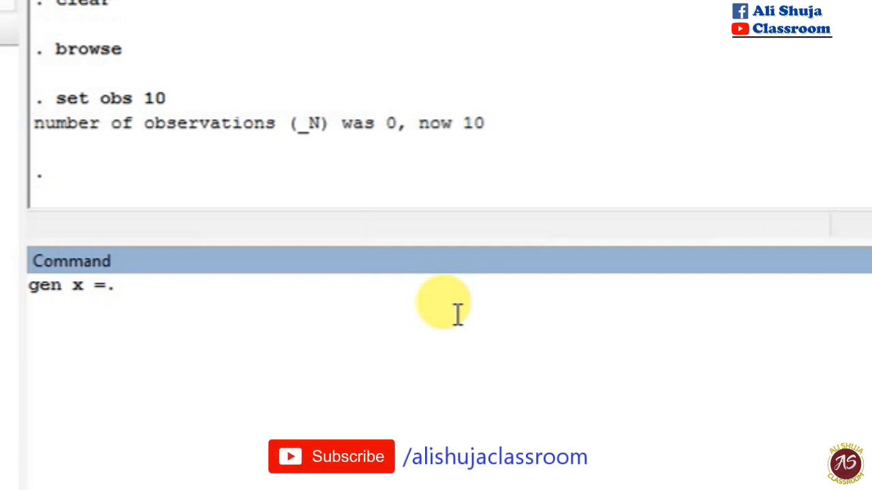
pyautogui.press('Return')
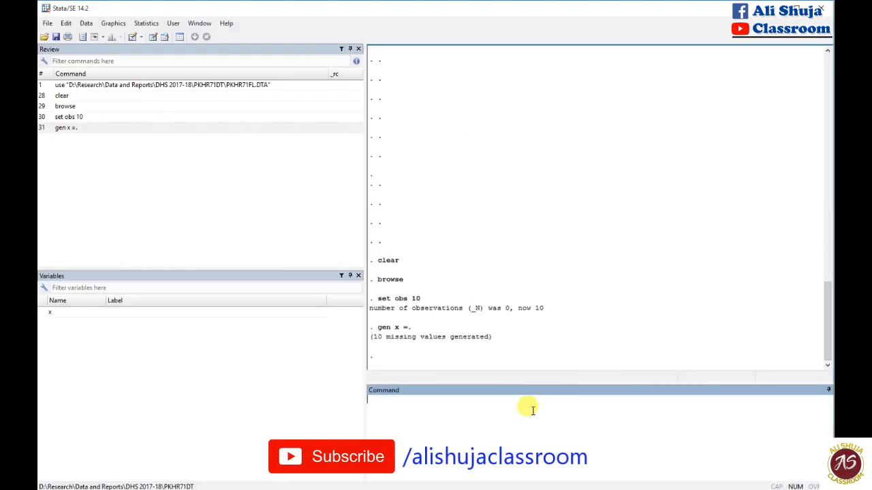
# Step: Browse the data to examine all ten values of x and its storage type, and close the browser
pyautogui.write('browse')
pyautogui.press('Return')
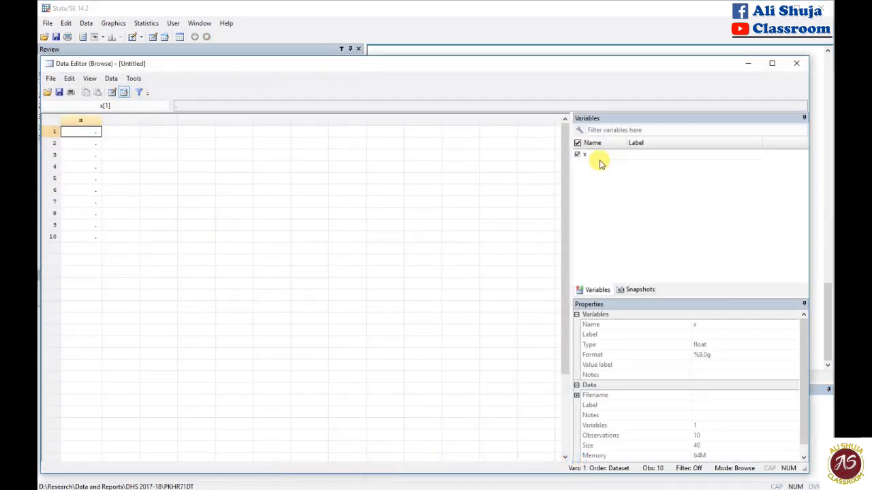
pyautogui.moveTo(84, 130); pyautogui.dragTo(86, 238)
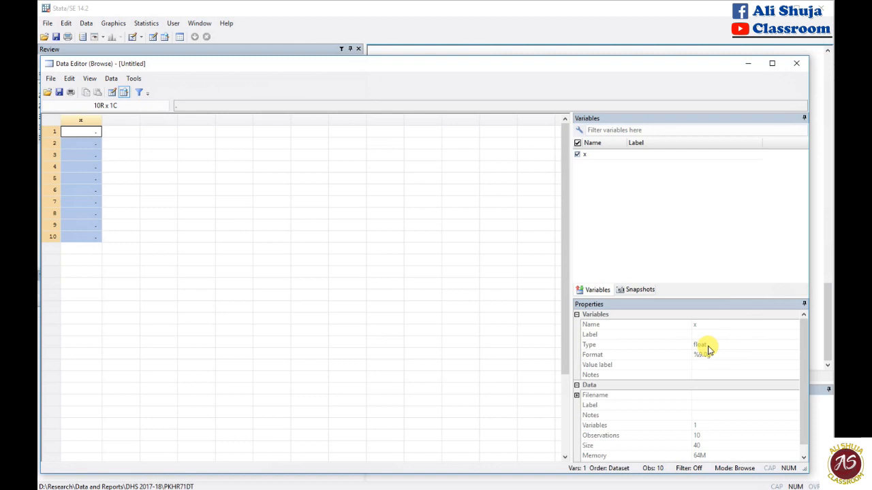
pyautogui.click(803, 65)
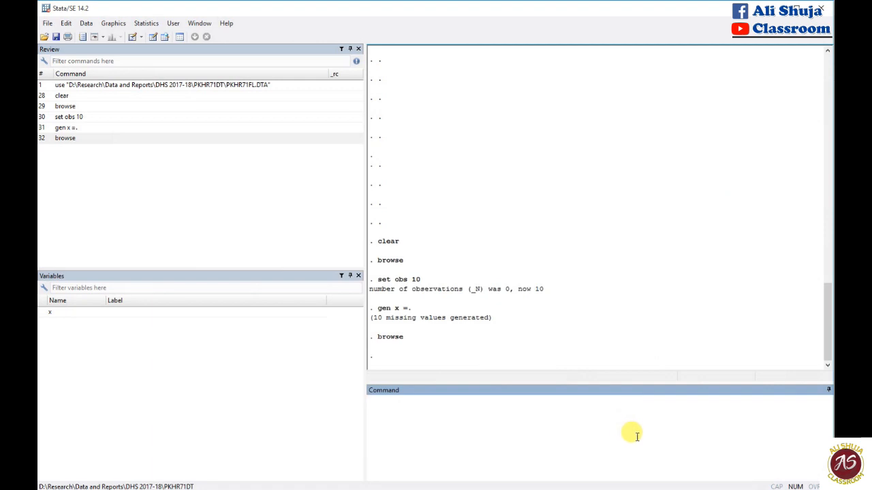
# Step: Generate a text variable named string with empty values using gen string = ""
pyautogui.write('gen')
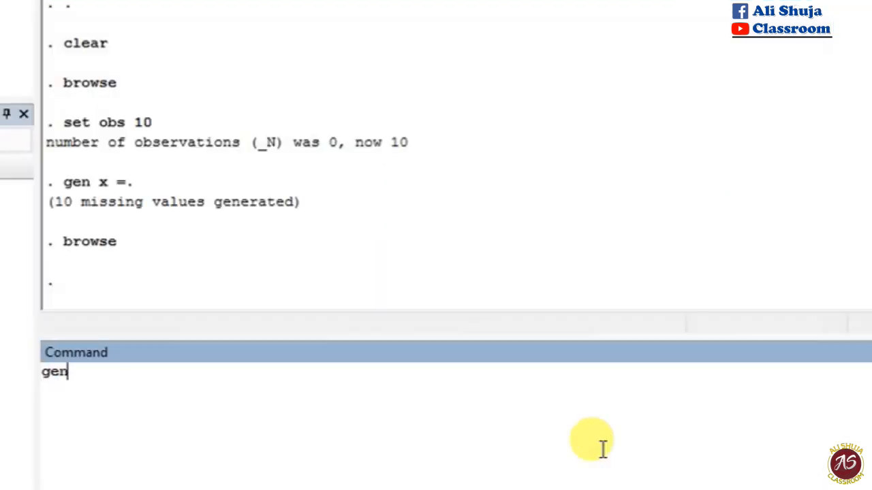
pyautogui.write(' y')
pyautogui.press('BackSpace')
pyautogui.write('string =')
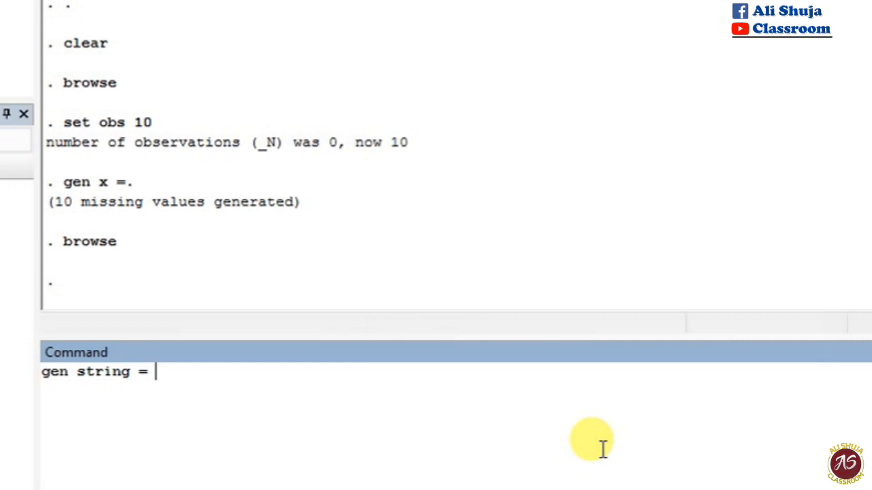
pyautogui.write('""')
pyautogui.press('Return')
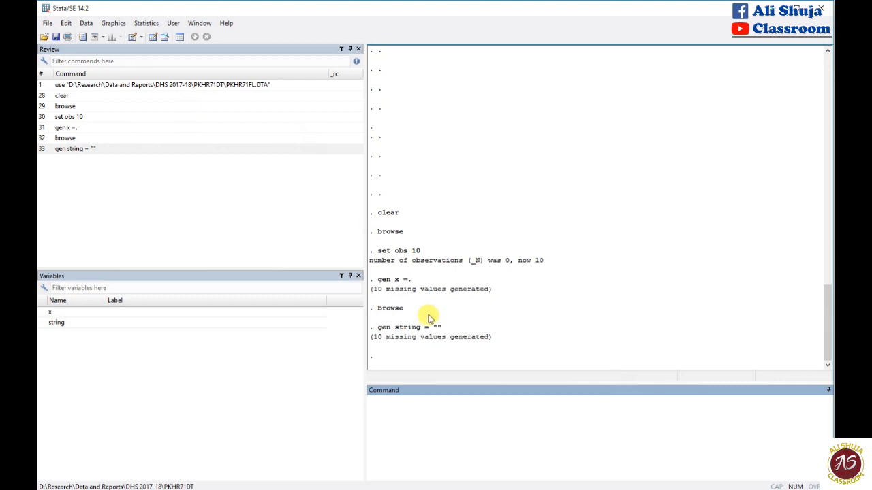
# Step: Examine the x and string columns and their storage types in the data browser, and close it
pyautogui.click(164, 37)
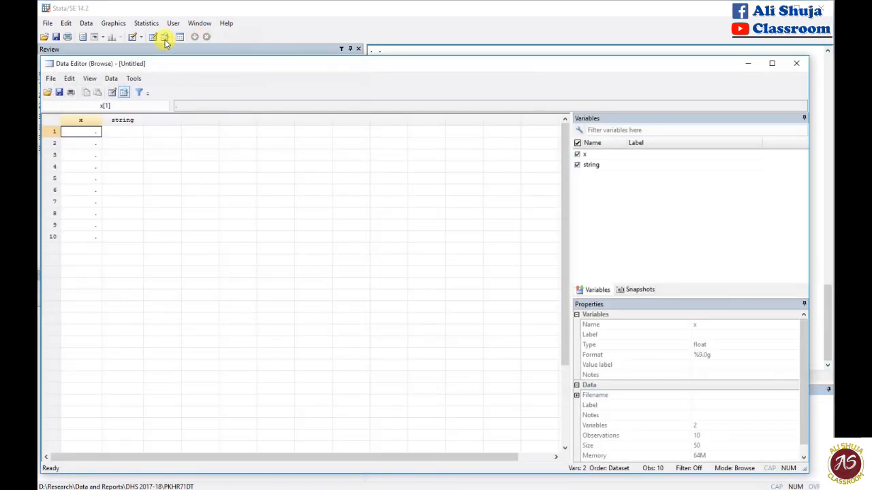
pyautogui.click(89, 156)
pyautogui.click(94, 141)
pyautogui.click(93, 132)
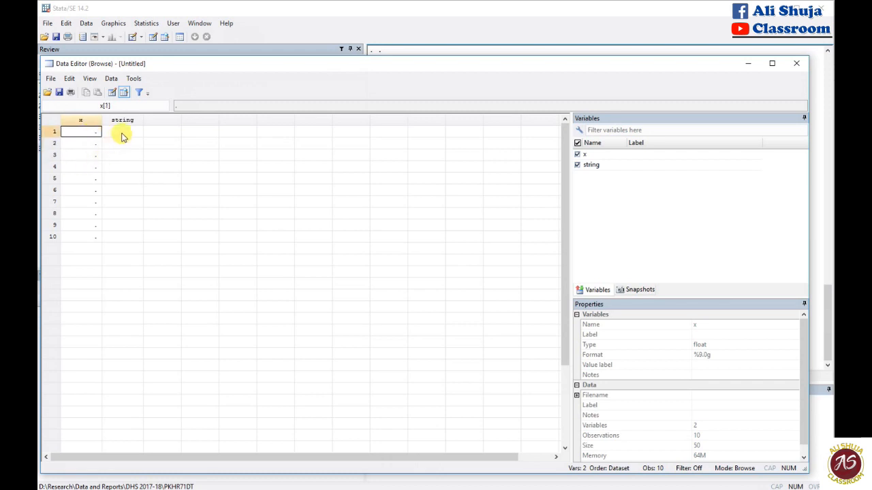
pyautogui.click(124, 136)
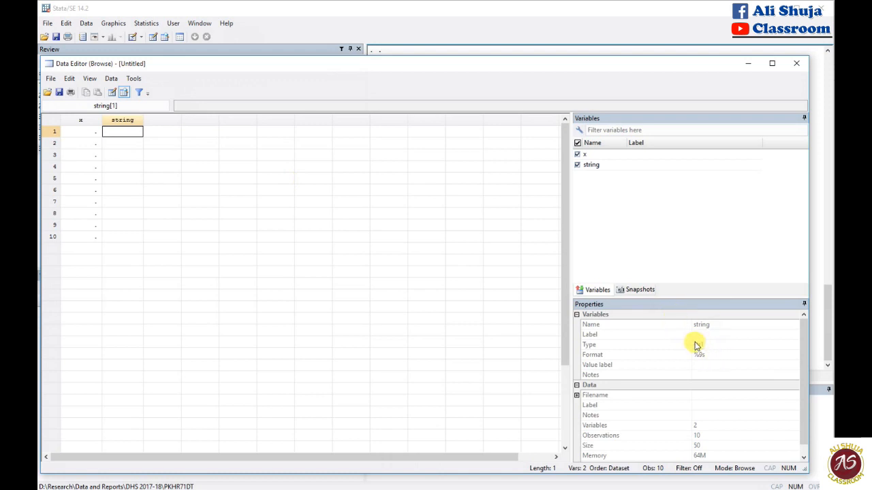
pyautogui.moveTo(136, 136)
pyautogui.mouseDown()
pyautogui.moveTo(140, 234)
pyautogui.moveTo(132, 132)
pyautogui.mouseUp()
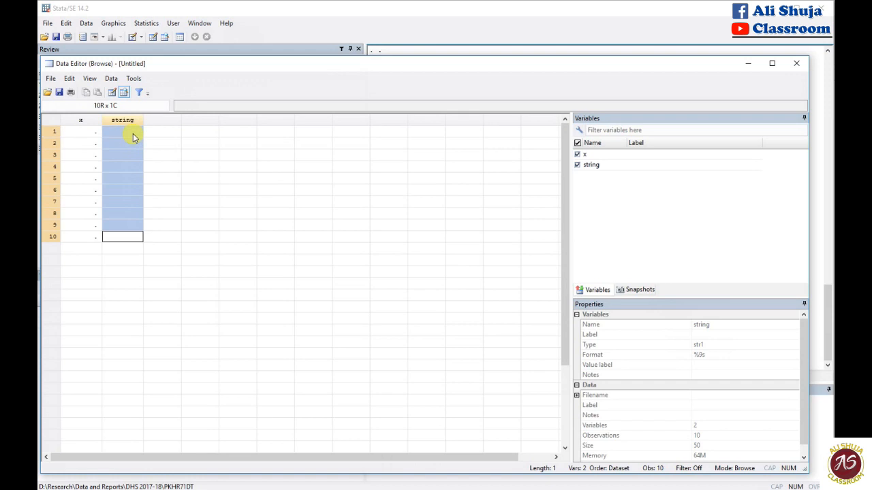
pyautogui.click(795, 64)
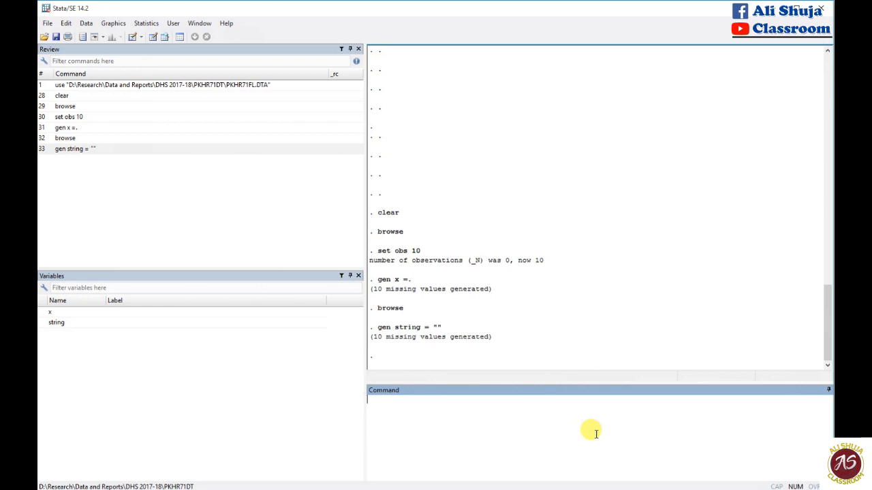
# Step: Replace all values of the variable x with 1
pyautogui.write('replace')
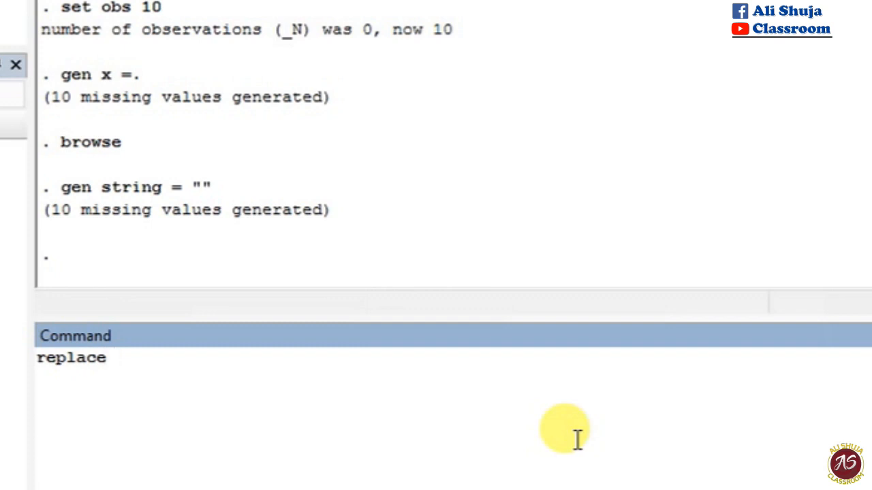
pyautogui.write('x')
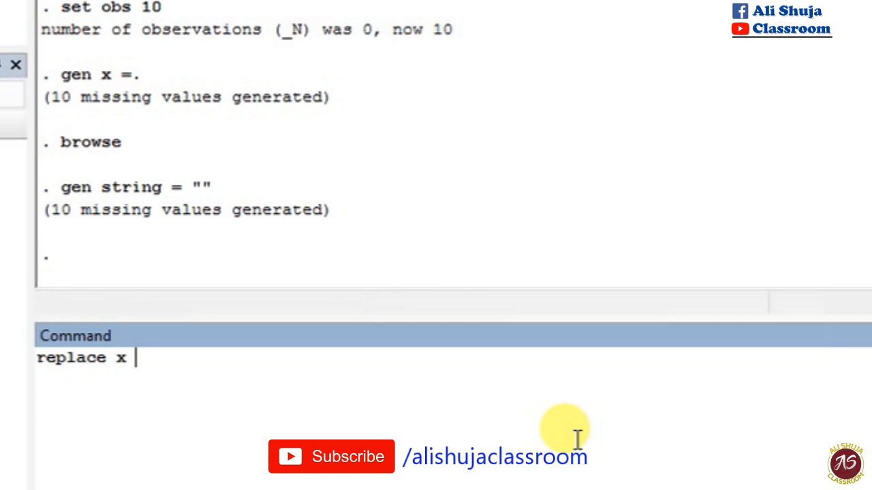
pyautogui.write(' =')
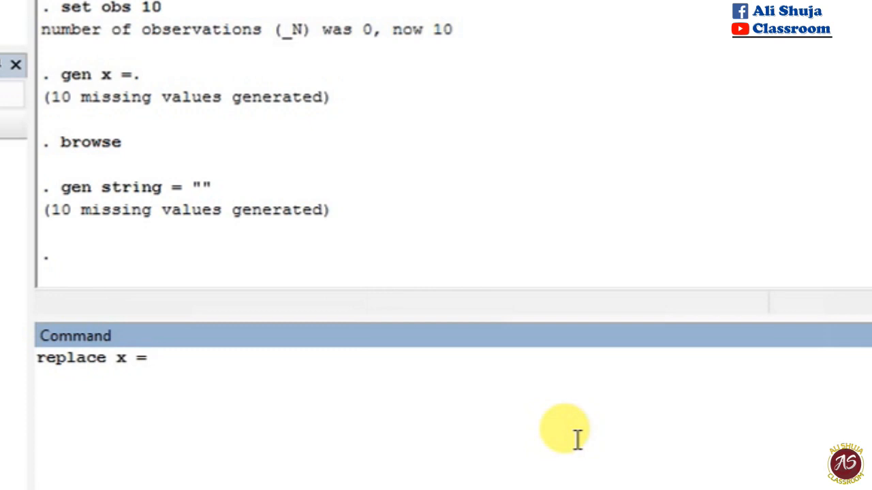
pyautogui.write('1')
pyautogui.press('Return')
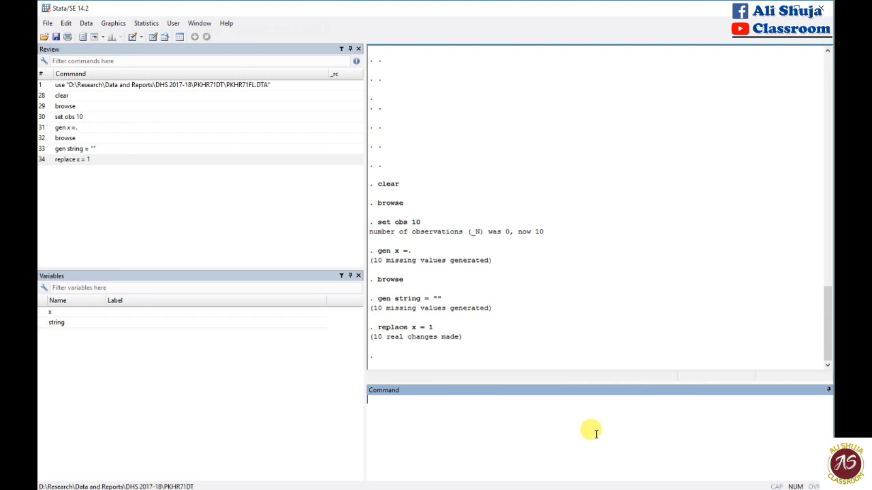
# Step: Browse the data to examine all ten replaced values of x, and close the browser
pyautogui.press('pageup')
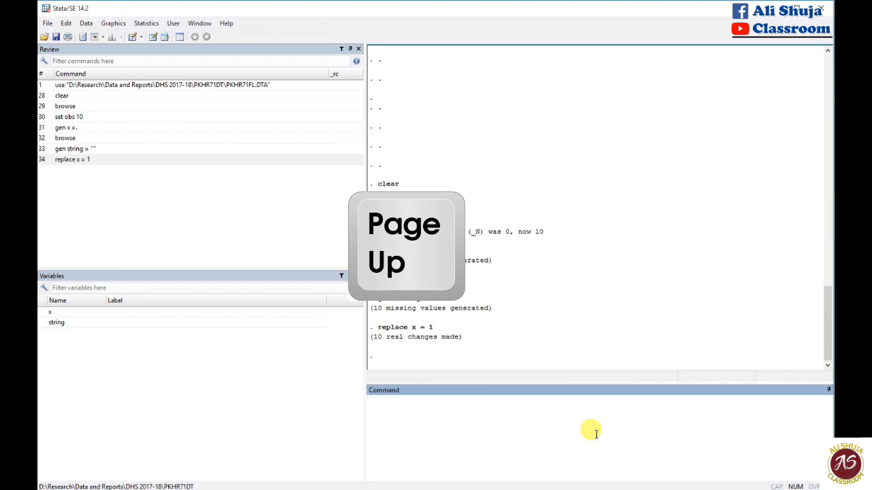
pyautogui.press('pageup')
pyautogui.press('pageup')
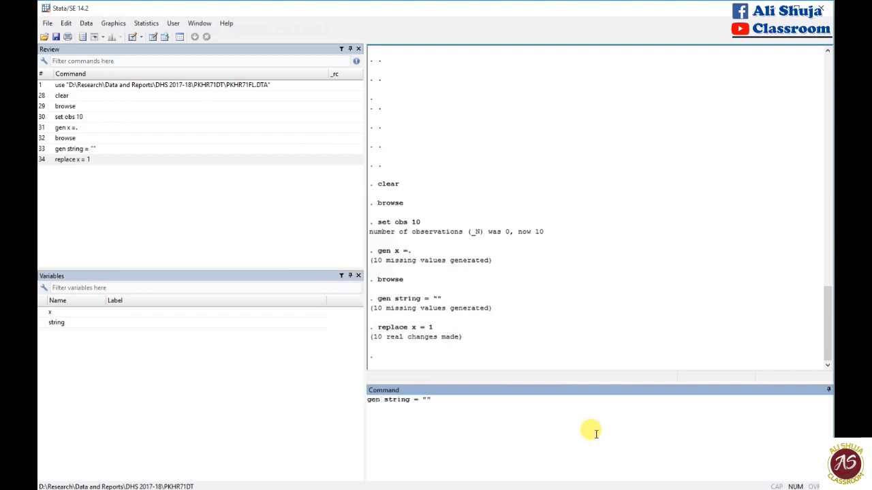
pyautogui.press('pageup')
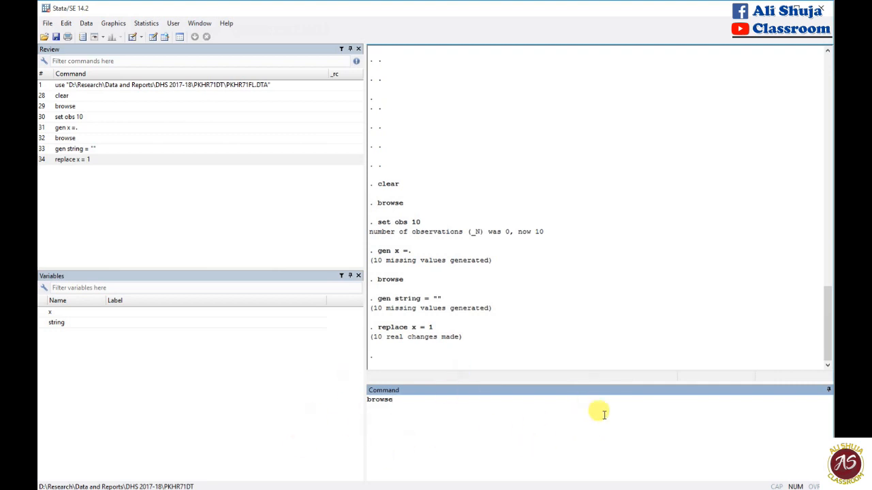
pyautogui.press('Return')
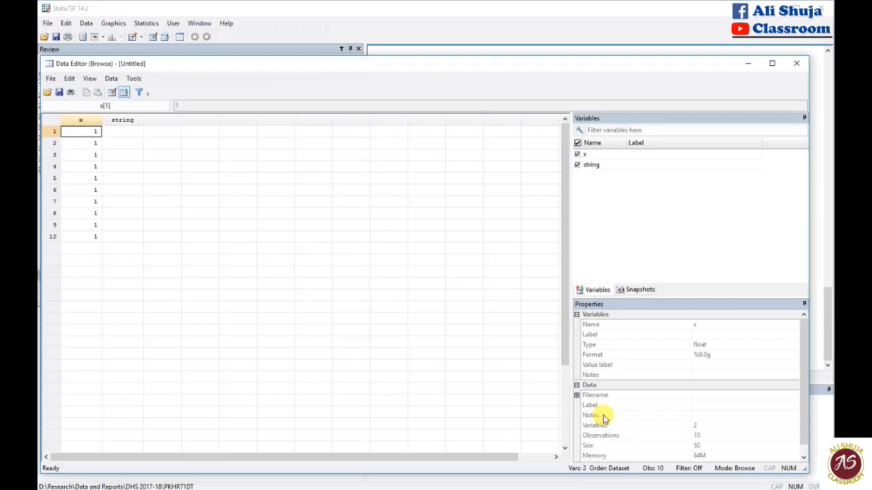
pyautogui.moveTo(86, 132); pyautogui.dragTo(96, 238)
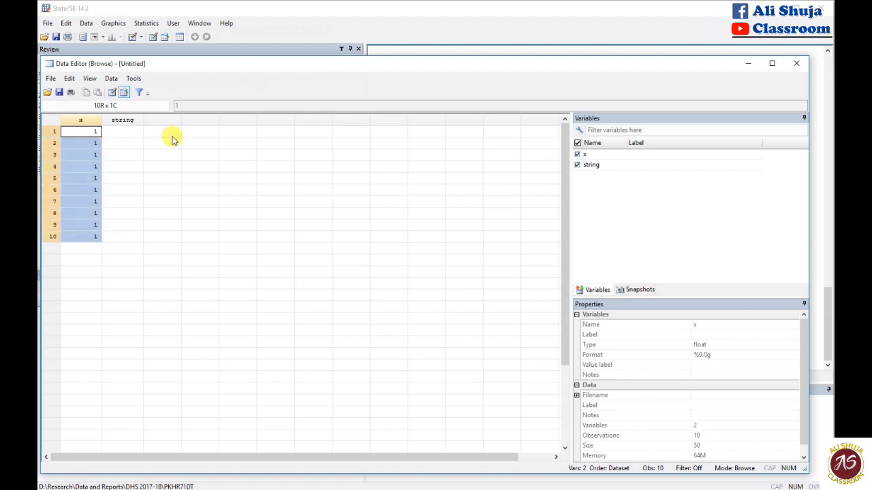
pyautogui.click(800, 65)
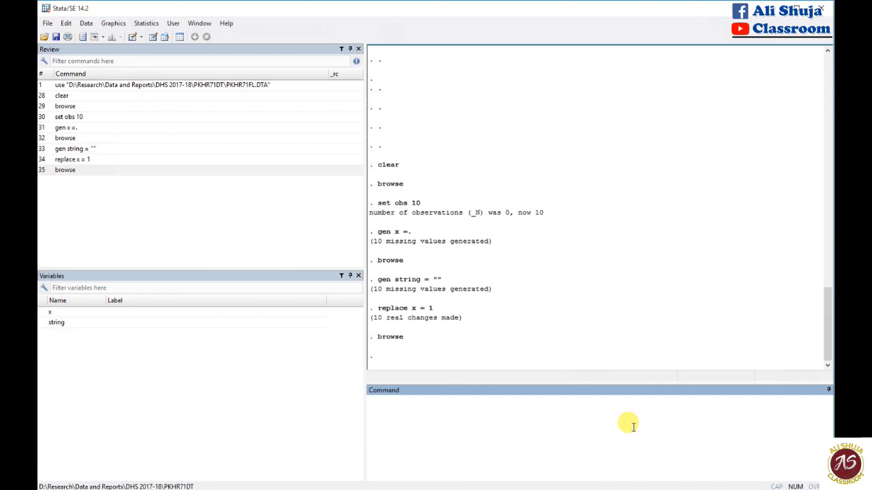
# Step: Try to replace the values of the variable string with the unquoted number 1 using replace string = 1
pyautogui.write('replace ')
pyautogui.write('string')
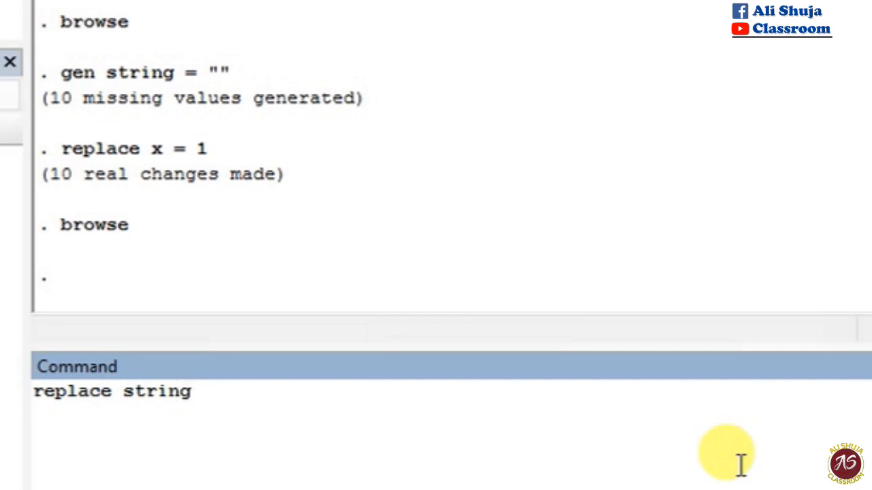
pyautogui.write(' = 1')
pyautogui.press('Return')
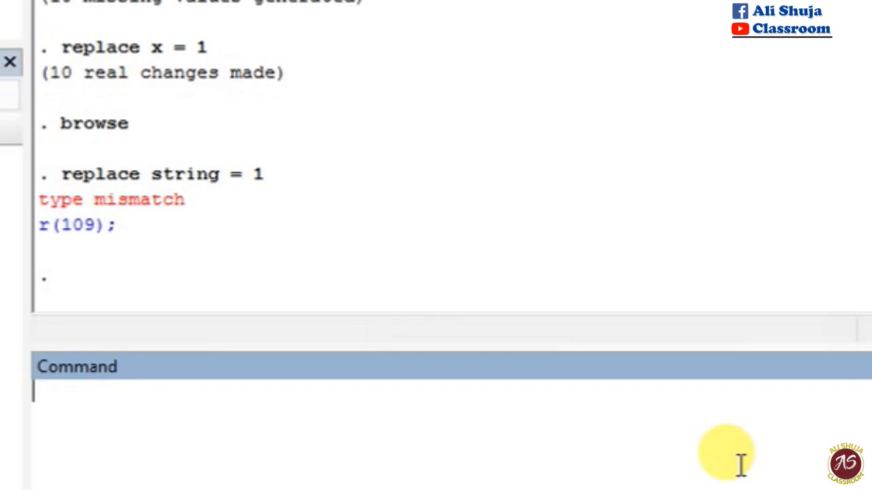
# Step: Replace all values of the variable string with the text "1" using replace string = "1"
pyautogui.write('replace ')
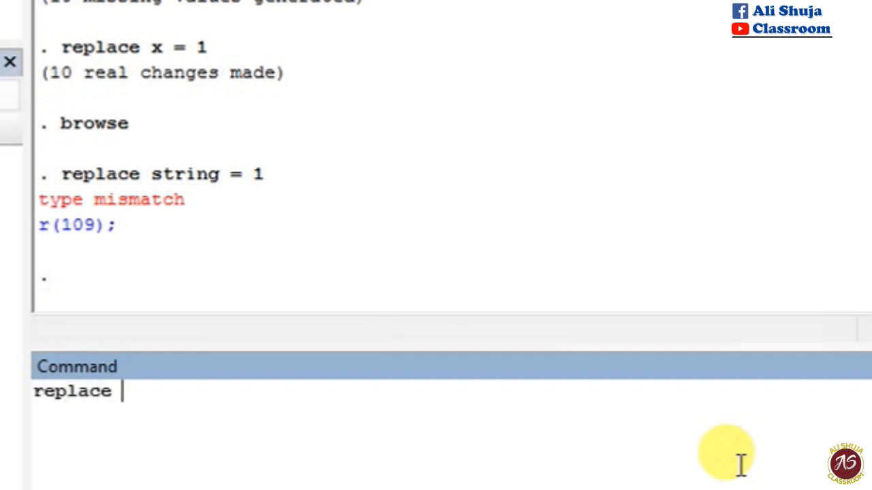
pyautogui.write('strin')
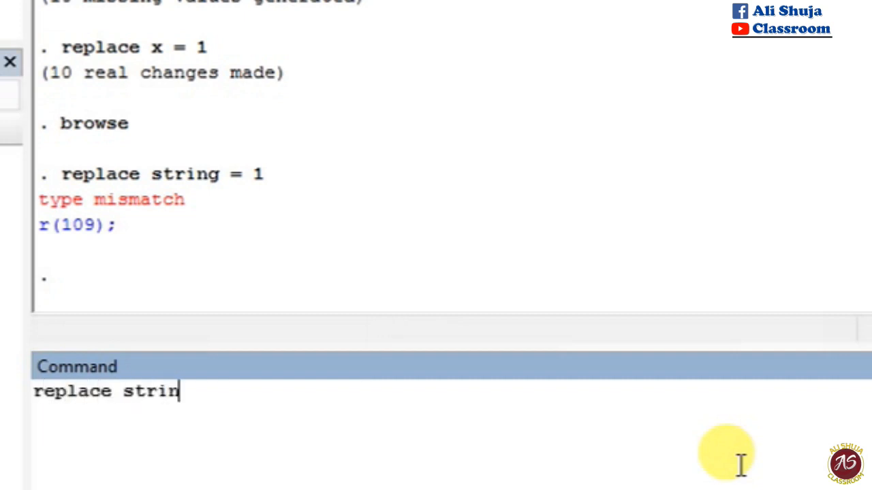
pyautogui.write('g = "1"')
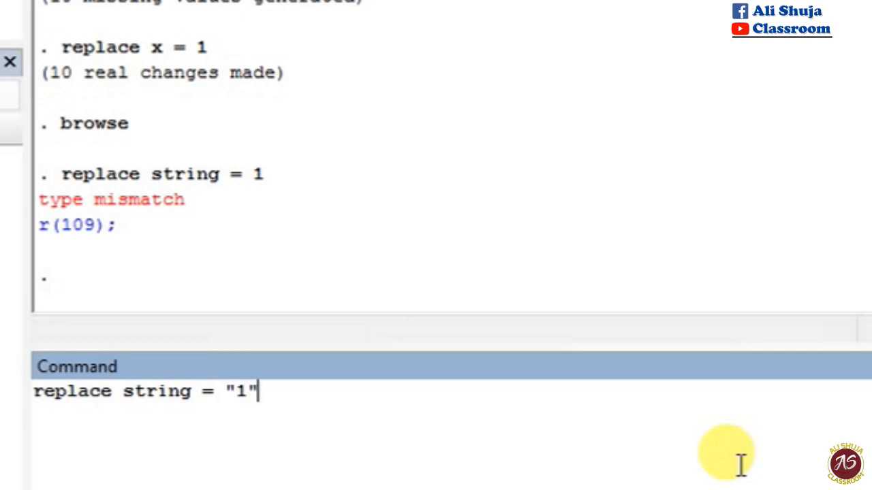
pyautogui.press('Return')
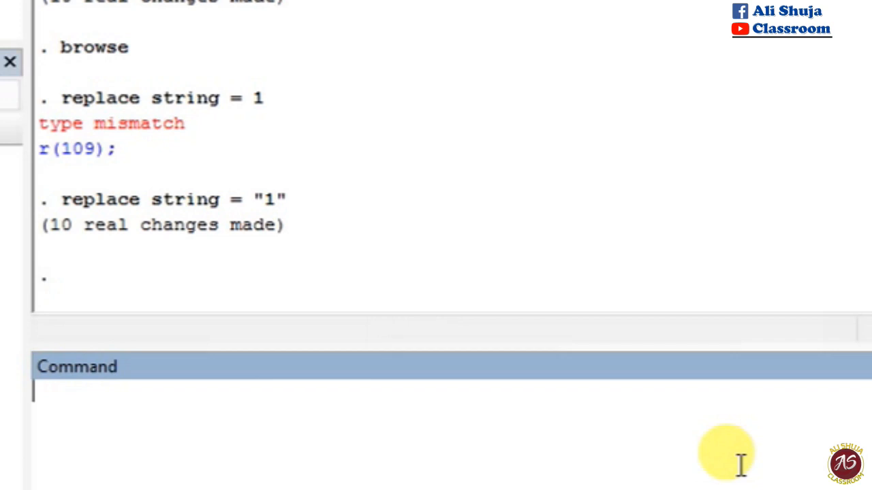
# Step: Browse the data to examine the values and storage type of the string column, and close the browser
pyautogui.press('pageup')
pyautogui.press('pageup')
pyautogui.press('pageup')
pyautogui.press('Escape')
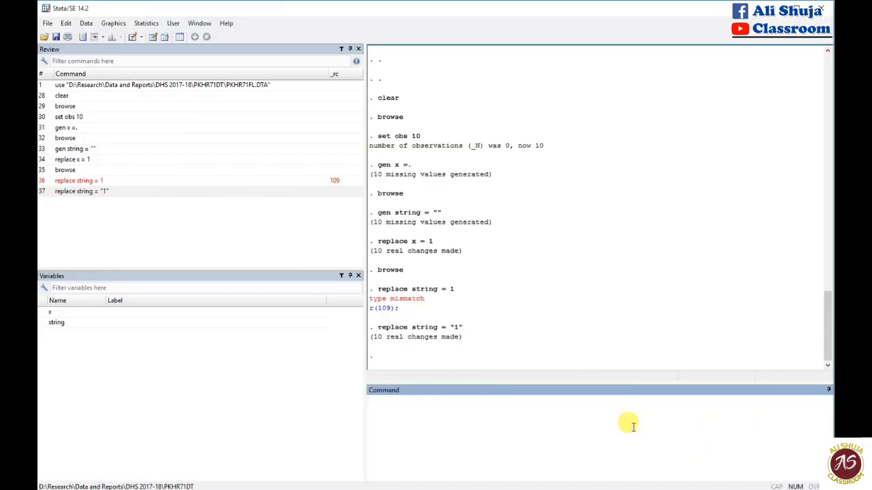
pyautogui.write('browse')
pyautogui.press('Return')
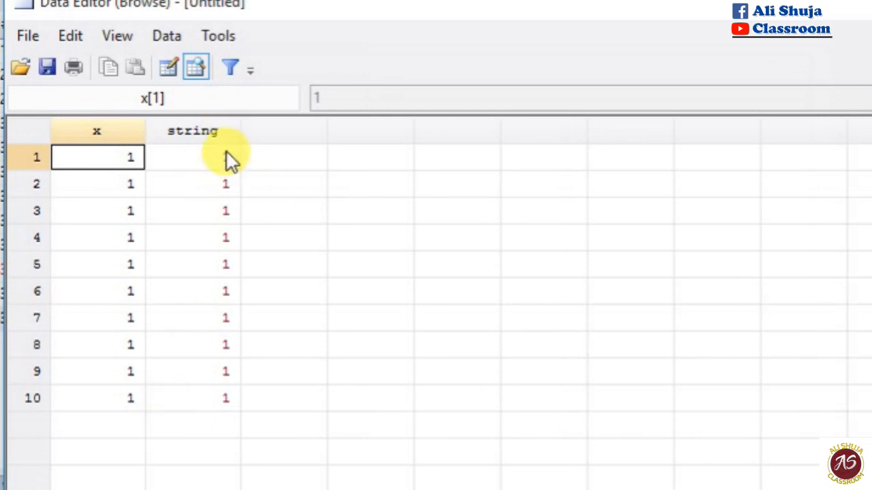
pyautogui.moveTo(227, 152); pyautogui.dragTo(228, 205)
pyautogui.click(225, 212)
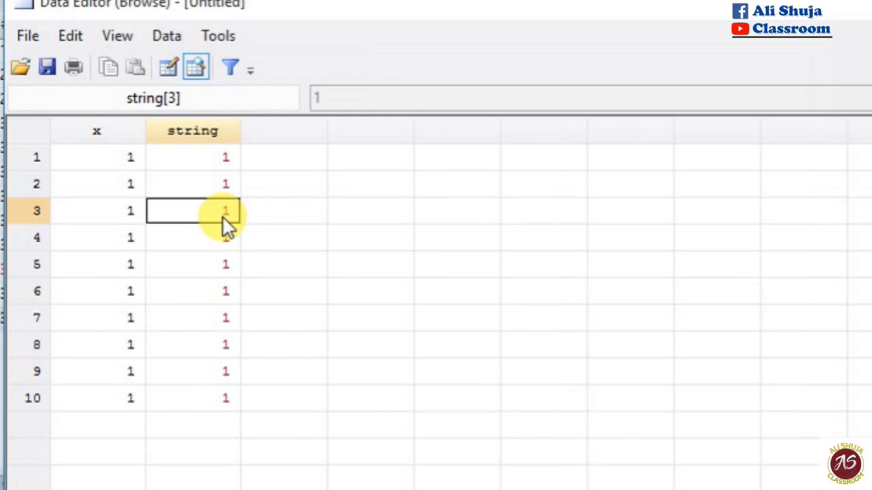
pyautogui.click(222, 257)
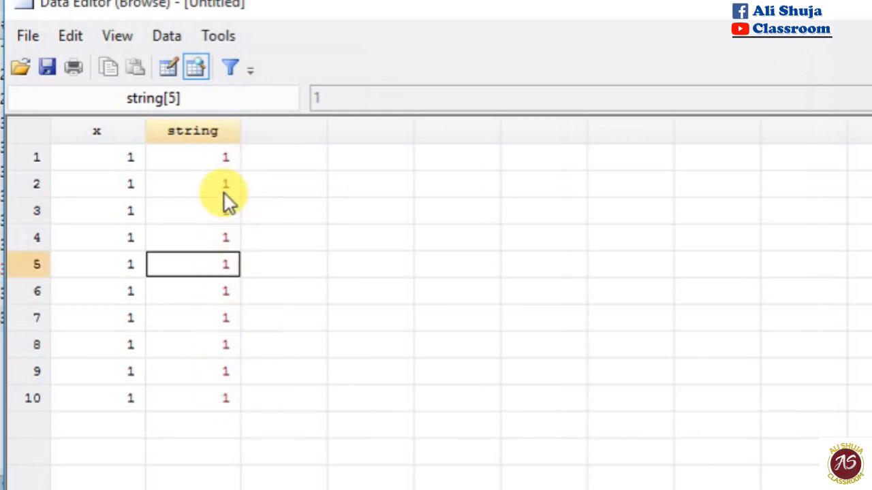
pyautogui.click(224, 194)
pyautogui.click(214, 343)
pyautogui.click(220, 259)
pyautogui.click(225, 163)
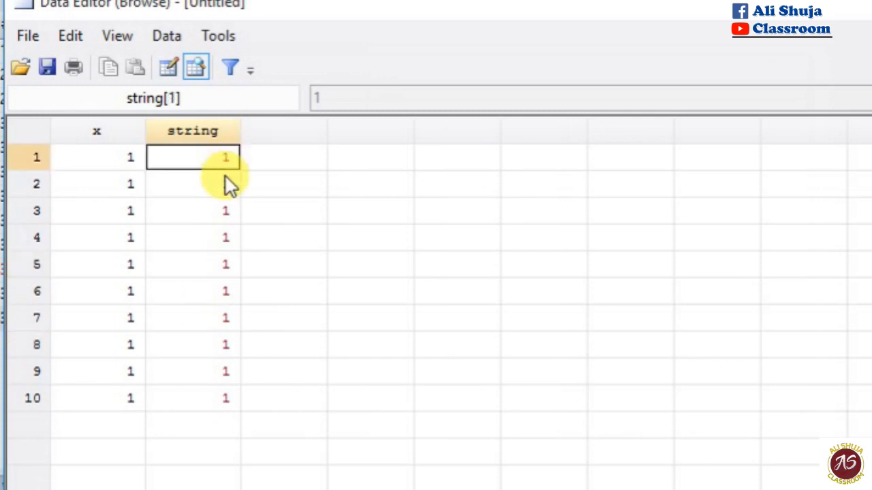
pyautogui.moveTo(225, 177); pyautogui.dragTo(236, 345)
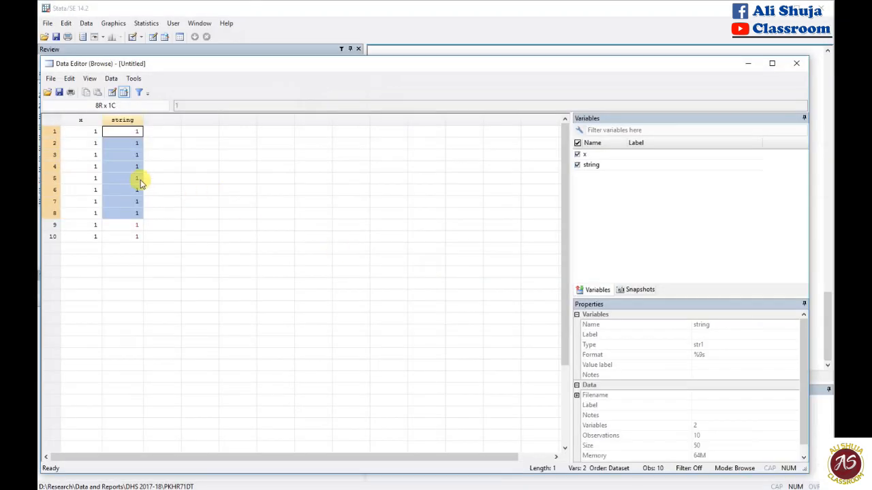
pyautogui.click(230, 239)
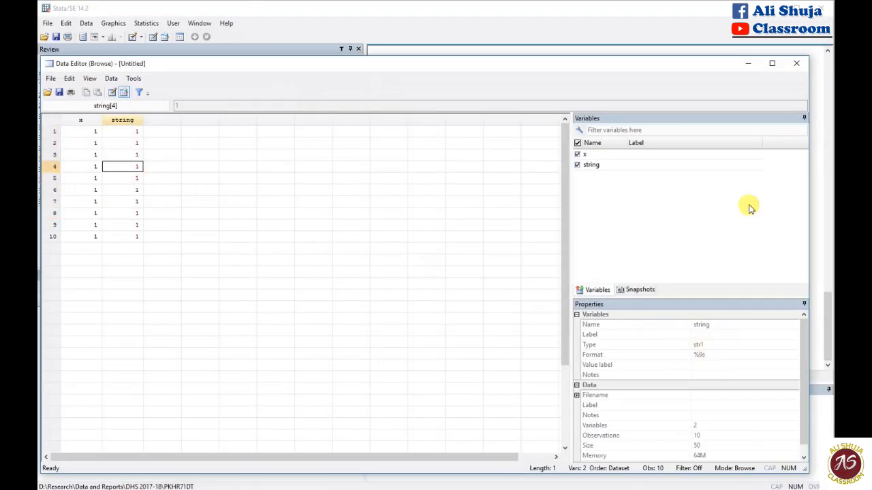
pyautogui.click(795, 63)
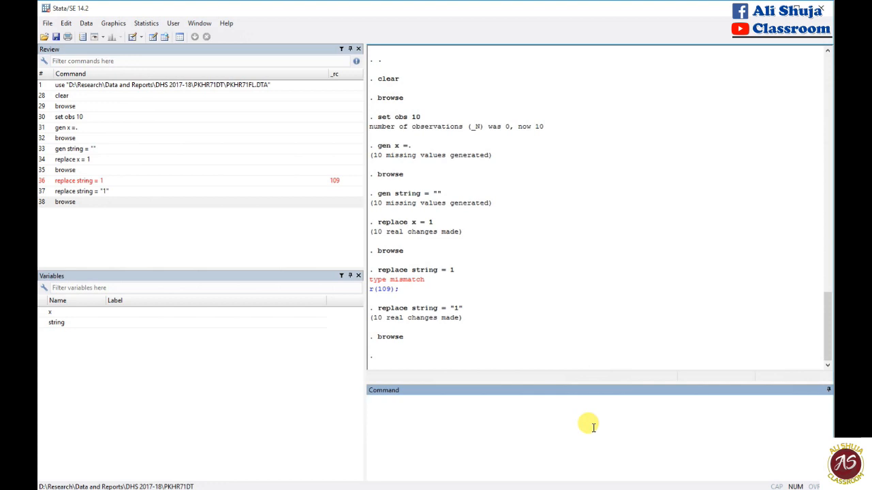
# Step: Replace x with 2 only in the fifth observation using replace x = 2 if _n==5
pyautogui.write('replace x = 2')
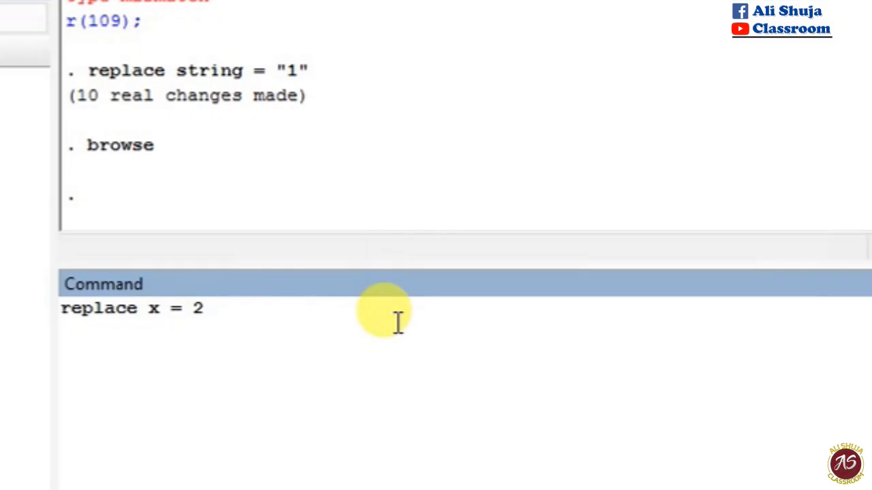
pyautogui.write('if _n==')
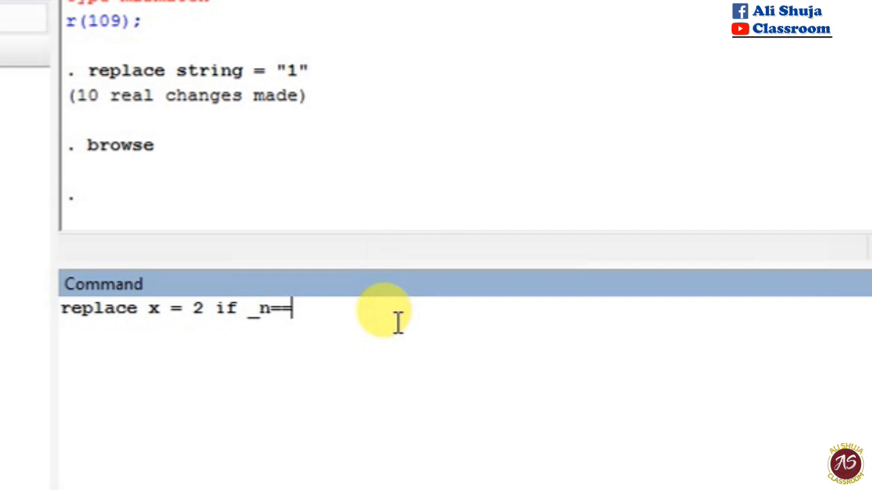
pyautogui.write('5')
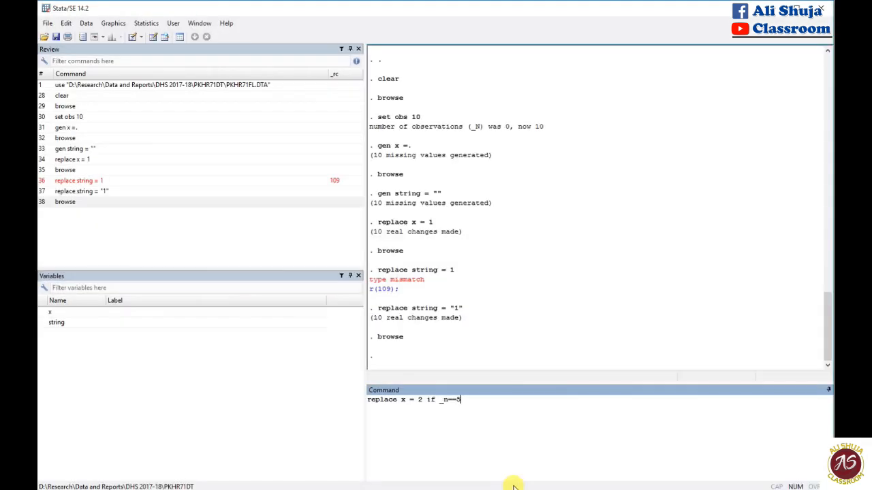
pyautogui.press('Return')
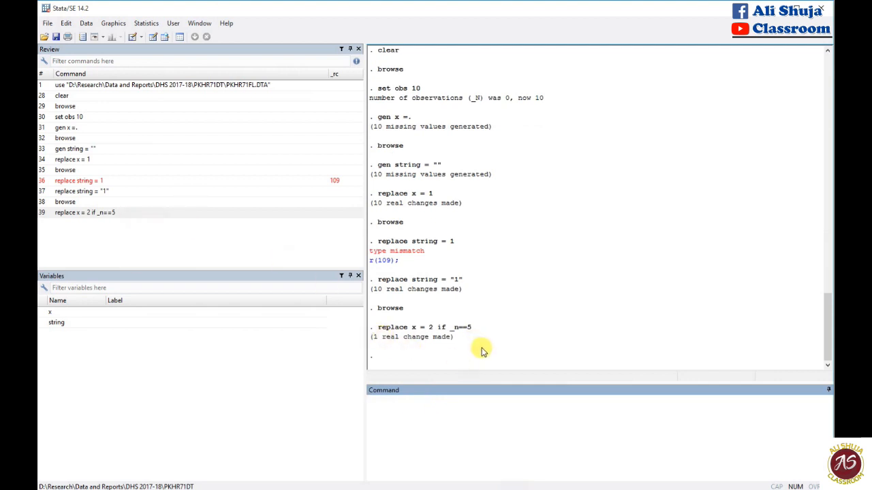
# Step: Browse the data to examine the value of x in the fifth observation, and close the browser
pyautogui.write('browse')
pyautogui.press('Return')
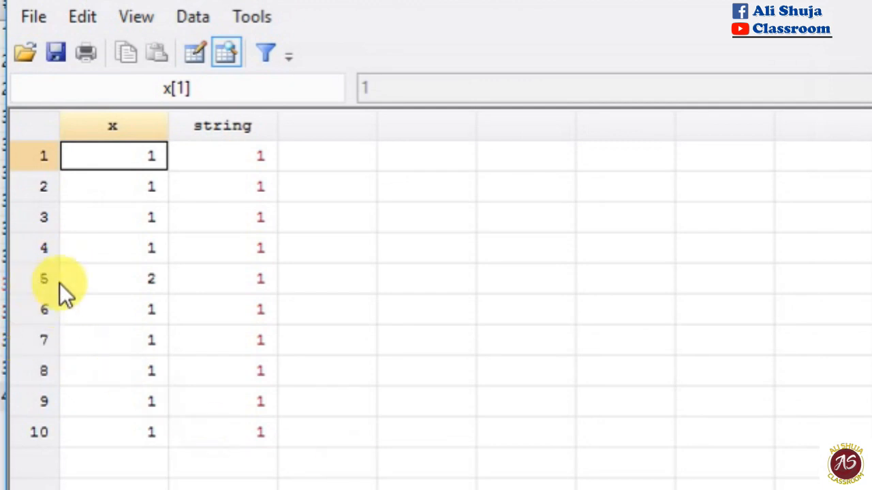
pyautogui.click(138, 284)
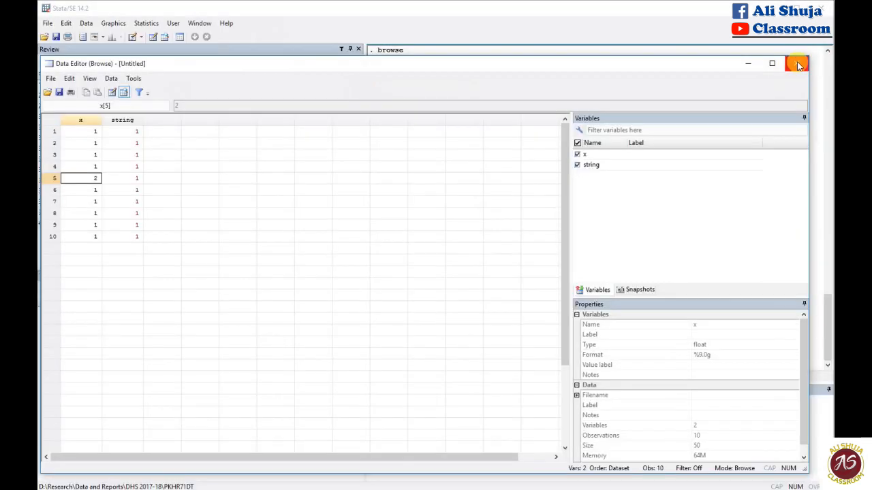
pyautogui.click(797, 63)
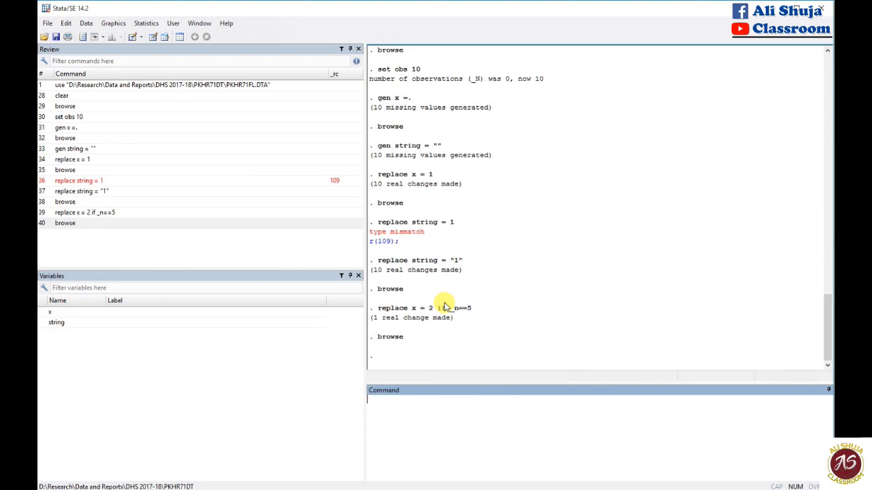
# Step: Clear the data from memory and load the DHS 2017-18 dataset PKHR71FL.DTA by reusing the earlier use command
pyautogui.write('clear')
pyautogui.press('Return')
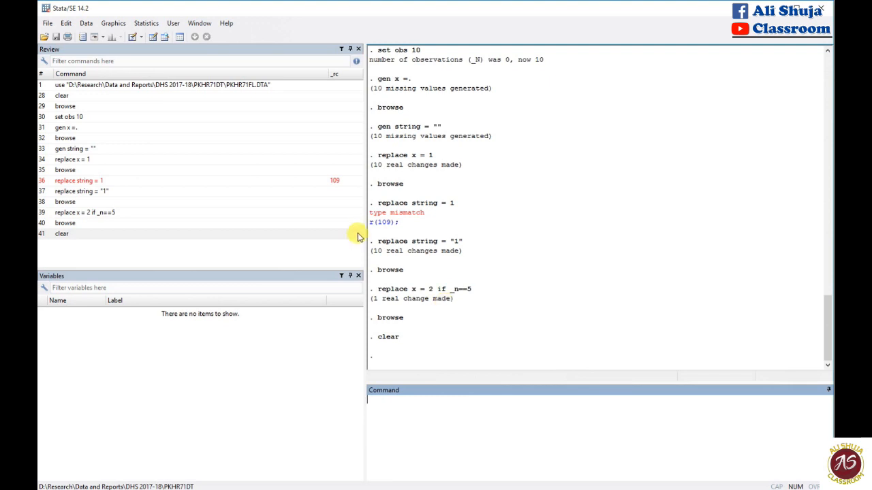
pyautogui.click(266, 85)
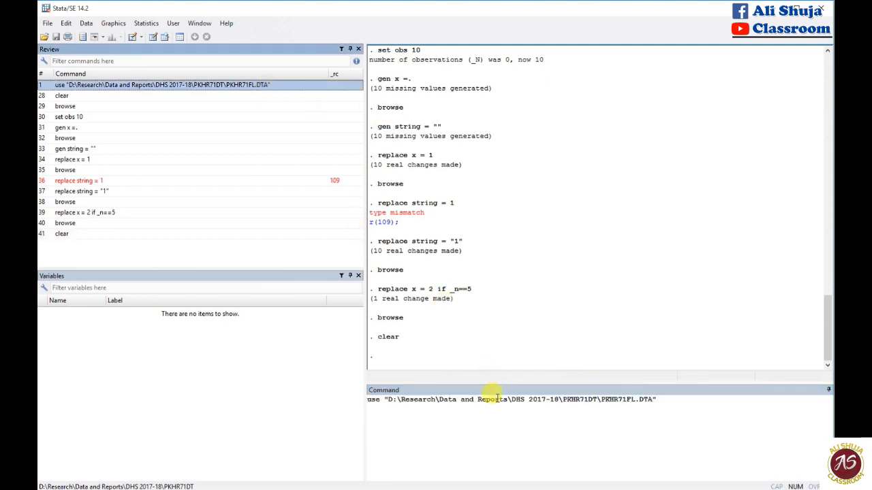
pyautogui.click(762, 411)
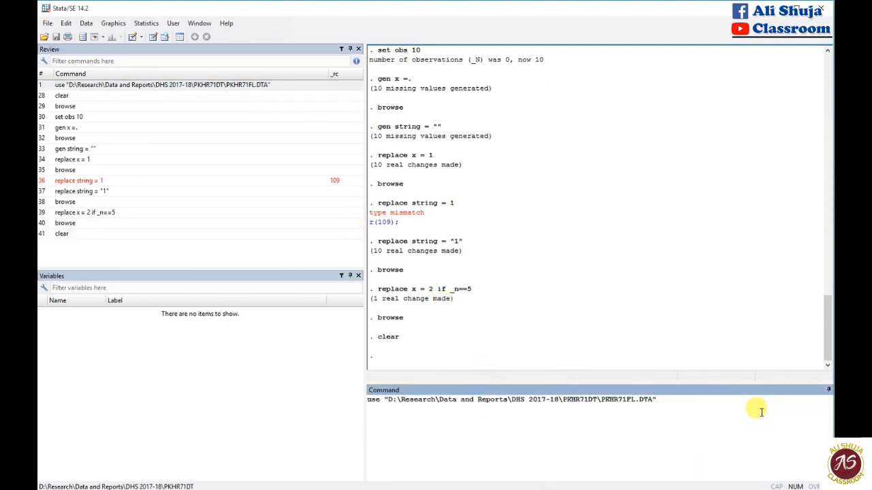
pyautogui.press('Return')
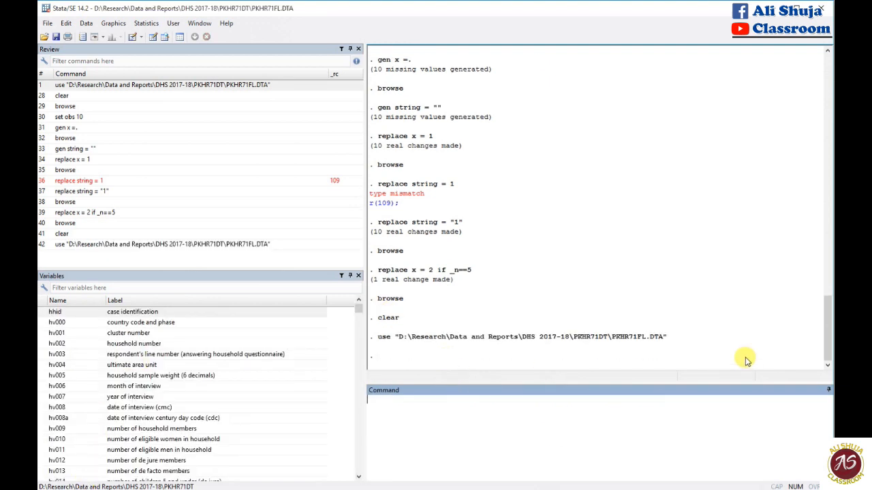
# Step: Search the variables for "source" and tabulate the source of drinking water variable with tab hv201
pyautogui.click(110, 287)
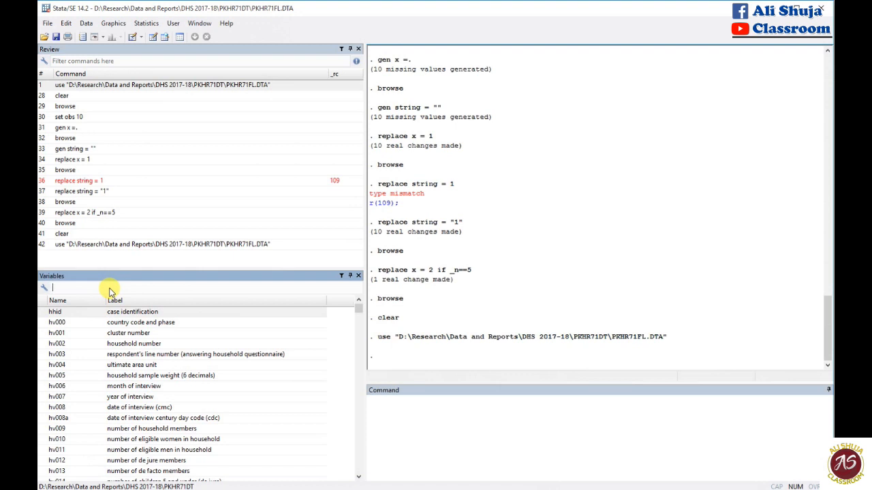
pyautogui.write('source')
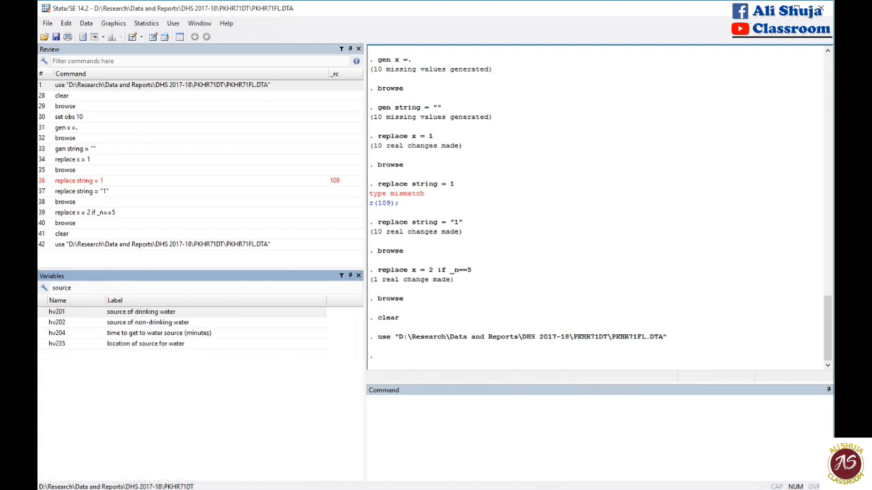
pyautogui.click(179, 313)
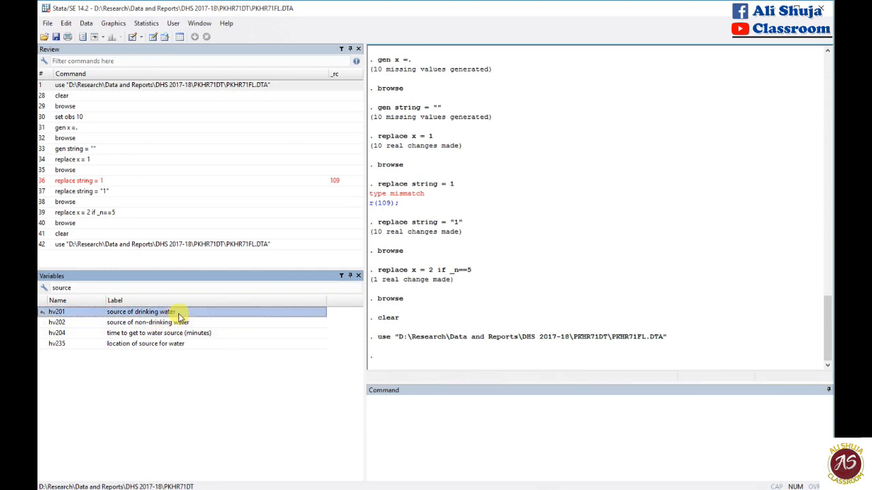
pyautogui.moveTo(181, 318); pyautogui.dragTo(495, 455)
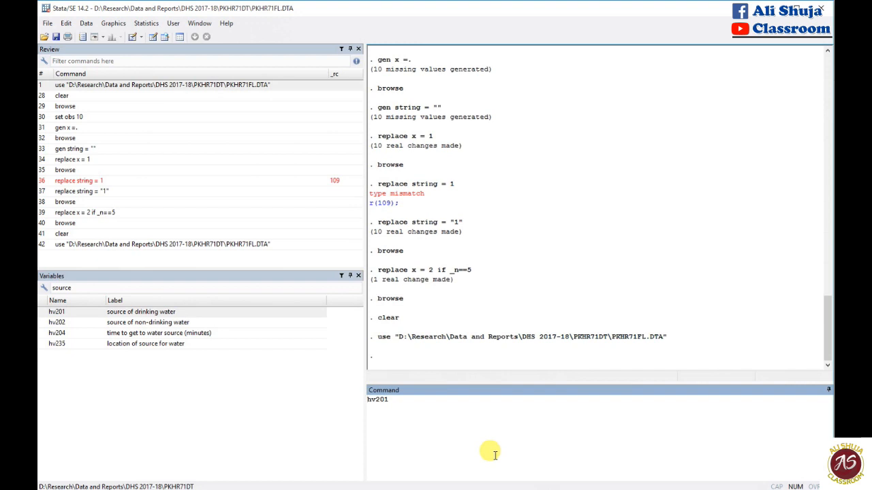
pyautogui.write('tab')
pyautogui.press('Return')
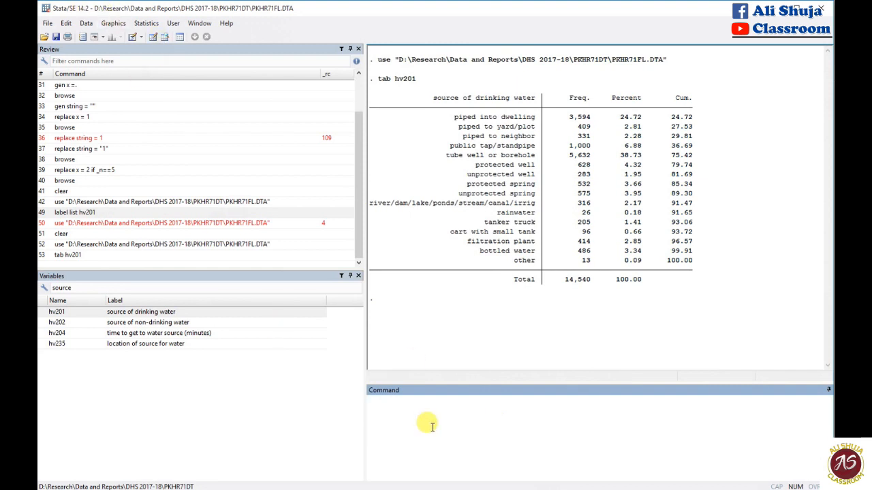
# Step: Browse only hv201, examine the numeric codes behind several labelled observations, and close the browser
pyautogui.write('brows')
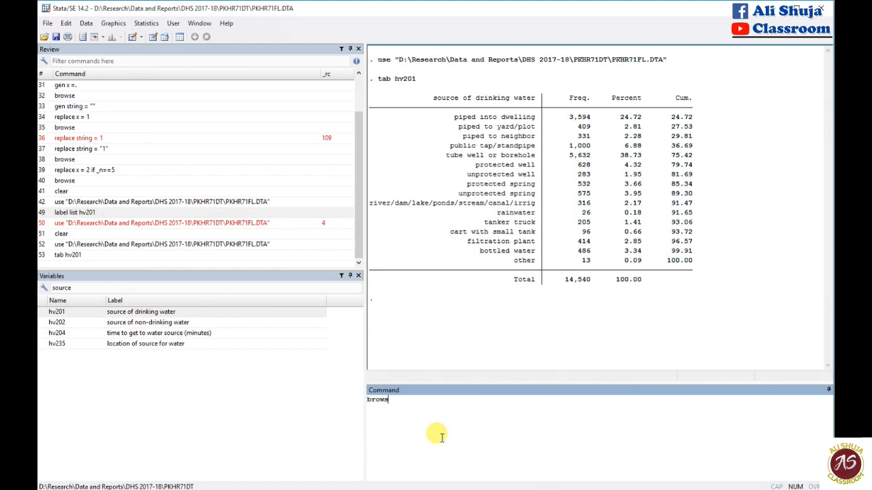
pyautogui.write('e hv201')
pyautogui.press('Return')
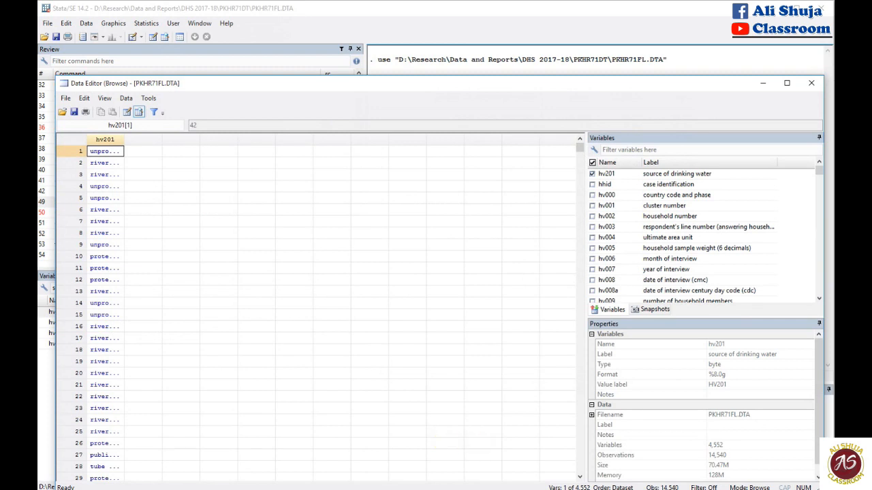
pyautogui.click(99, 164)
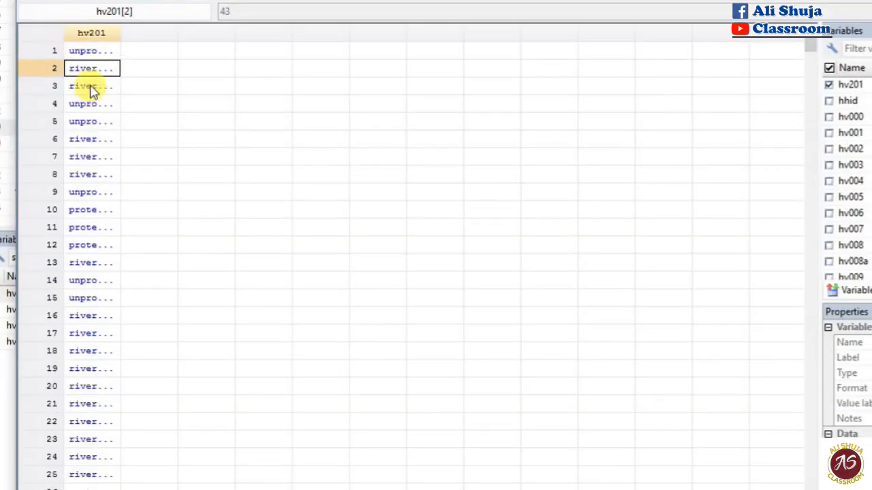
pyautogui.click(89, 87)
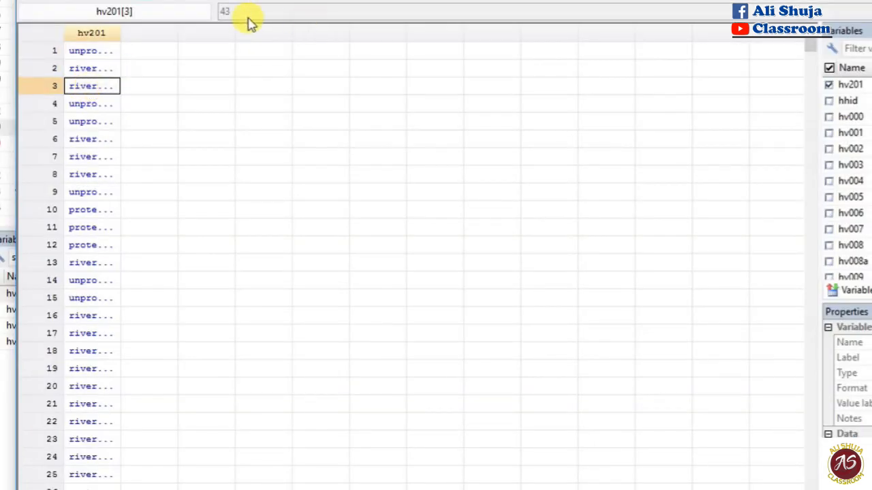
pyautogui.click(103, 138)
pyautogui.click(91, 121)
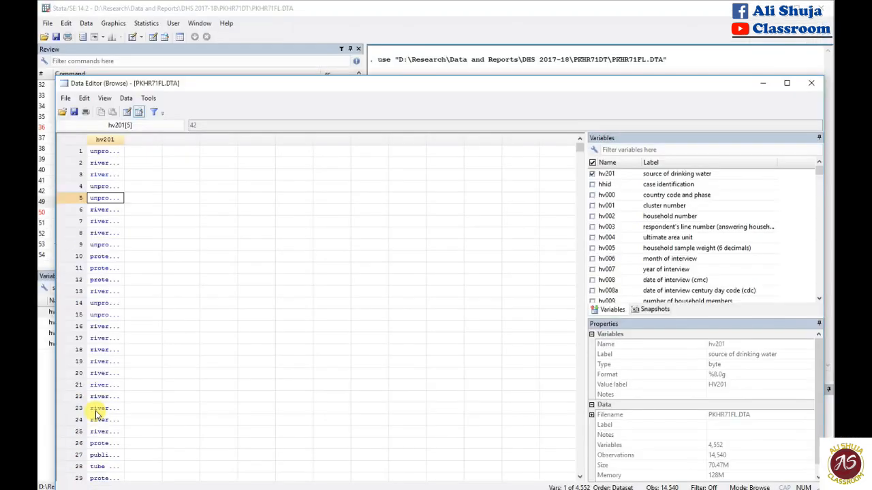
pyautogui.scroll(-9, 81, 401)
pyautogui.click(101, 315)
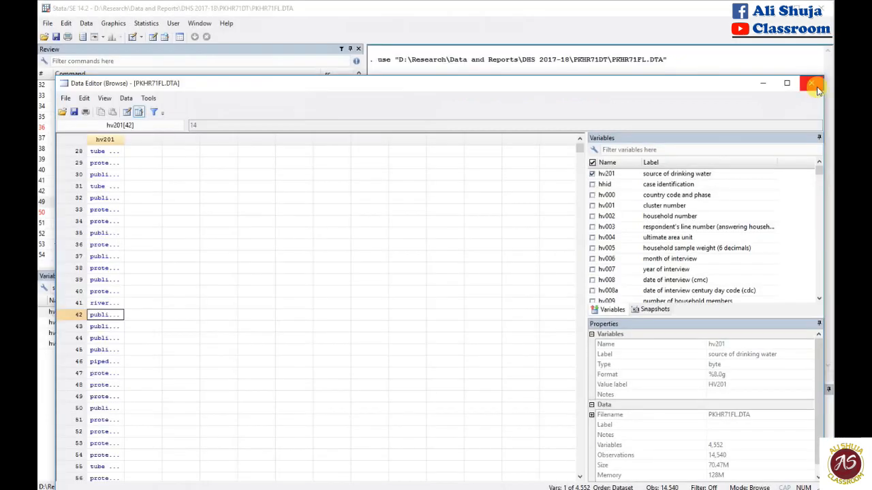
pyautogui.click(815, 87)
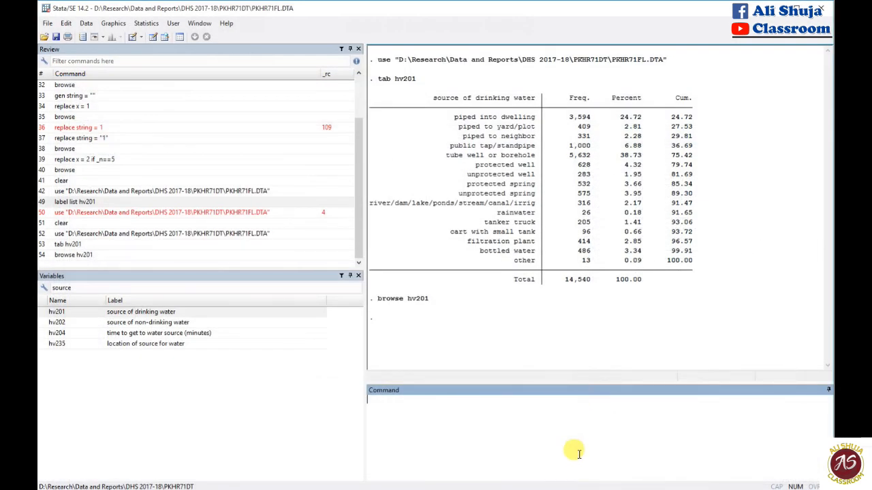
# Step: List the value labels with label list HV201 and compare the codes with the hv201 frequency table
pyautogui.write('label list HV')
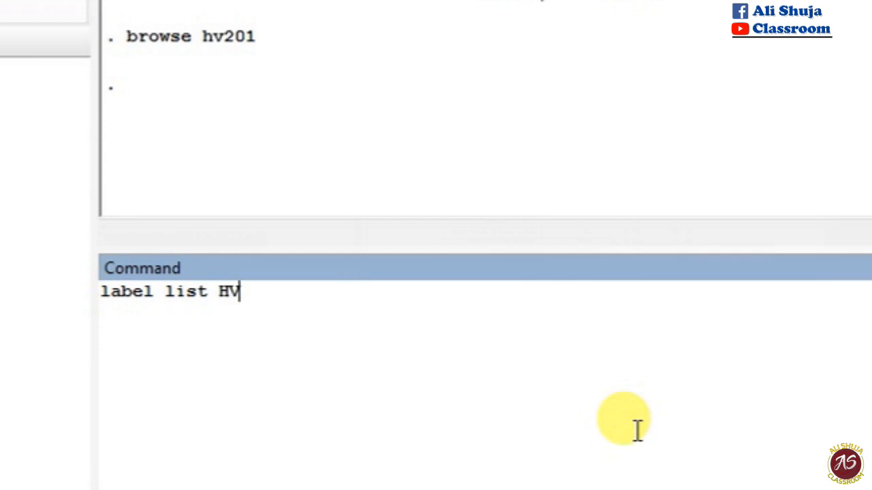
pyautogui.write('201')
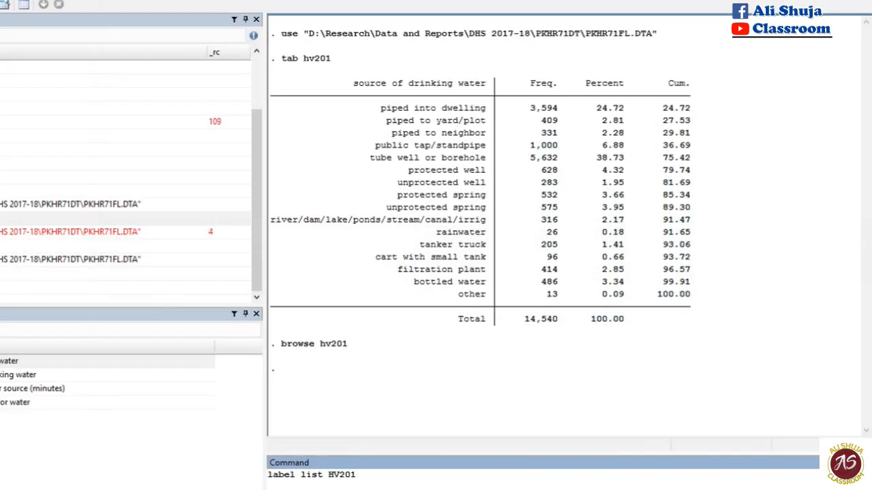
pyautogui.press('Return')
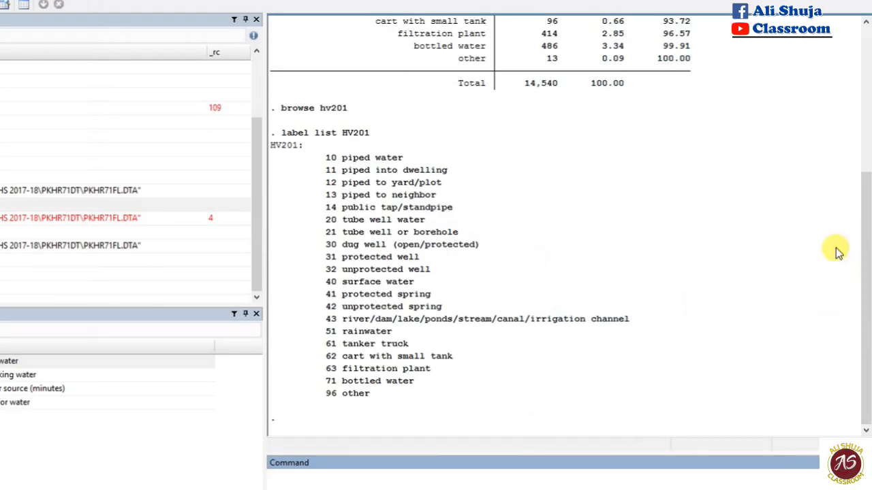
pyautogui.moveTo(864, 203); pyautogui.dragTo(865, 120)
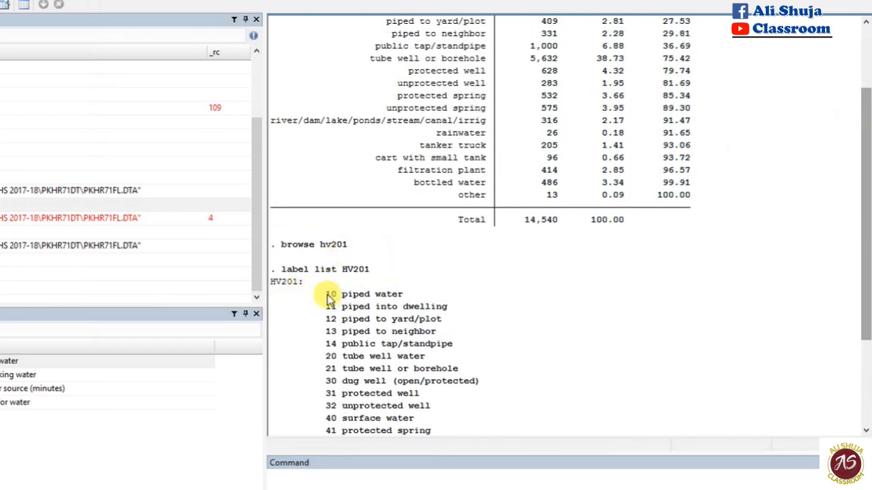
pyautogui.scroll(2, 331, 297)
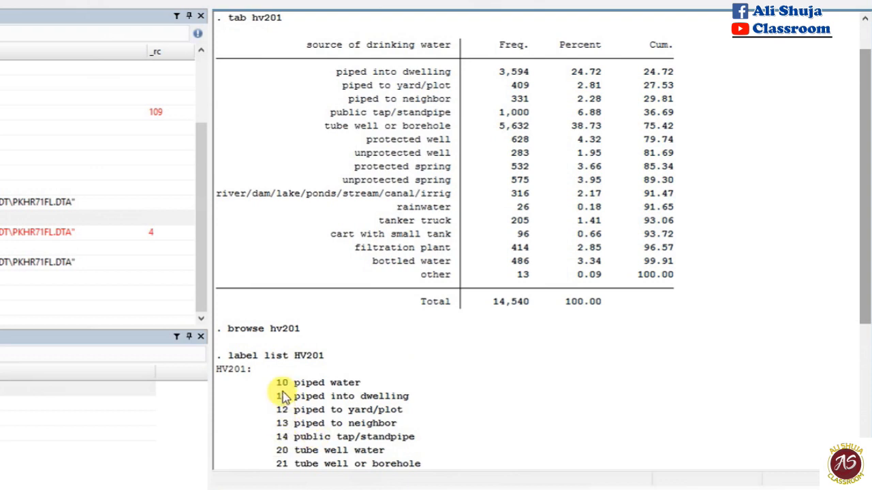
pyautogui.moveTo(862, 130); pyautogui.dragTo(843, 311)
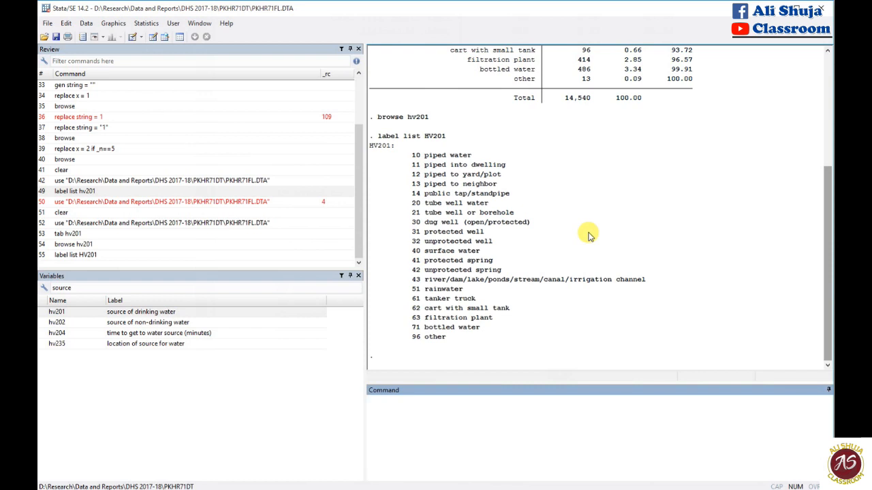
# Step: Begin a recode command with the rule (11/14=1) to group the piped water codes
pyautogui.write('recode')
pyautogui.write(' (')
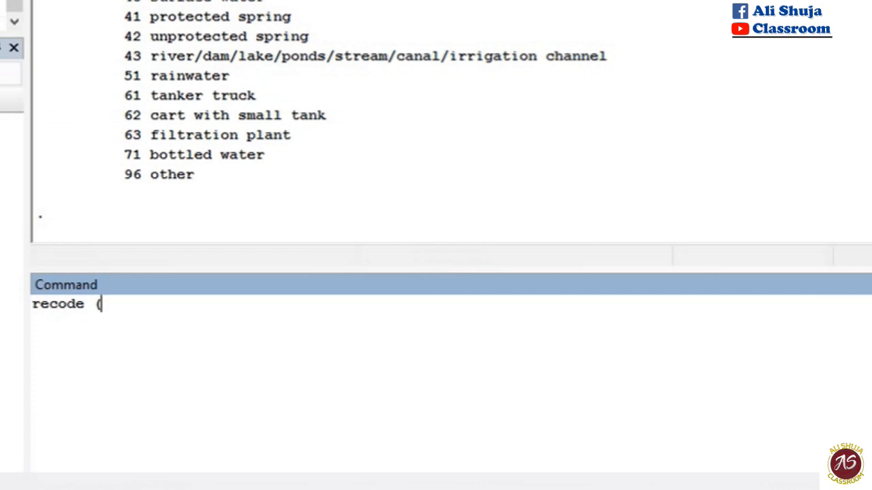
pyautogui.write('11/')
pyautogui.write('14')
pyautogui.press('BackSpace')
pyautogui.press('BackSpace')
pyautogui.press('BackSpace')
pyautogui.write('12 14')
pyautogui.press('BackSpace')
pyautogui.write('3 14')
pyautogui.press('BackSpace')
pyautogui.press('BackSpace')
pyautogui.press('BackSpace')
pyautogui.press('BackSpace')
pyautogui.press('BackSpace')
pyautogui.press('BackSpace')
pyautogui.press('BackSpace')
pyautogui.press('BackSpace')
pyautogui.press('BackSpace')
pyautogui.write('/14=1)')
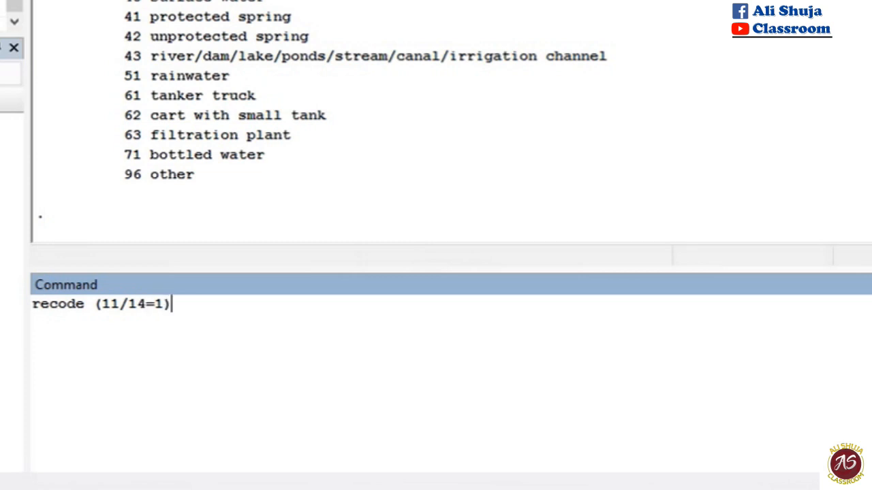
# Step: Complete the recode command with the rule (21/96=0) and the option gen(pipedwater), and try to run it
pyautogui.write(' (')
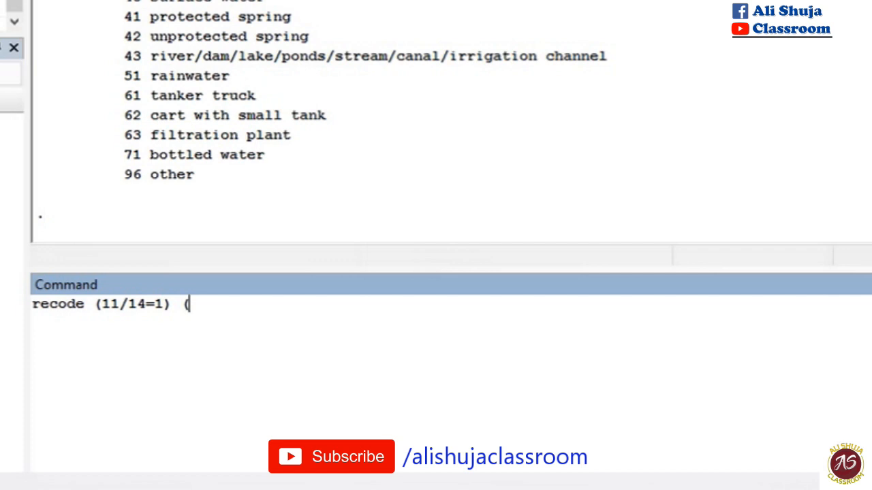
pyautogui.scroll(1, 436, 122)
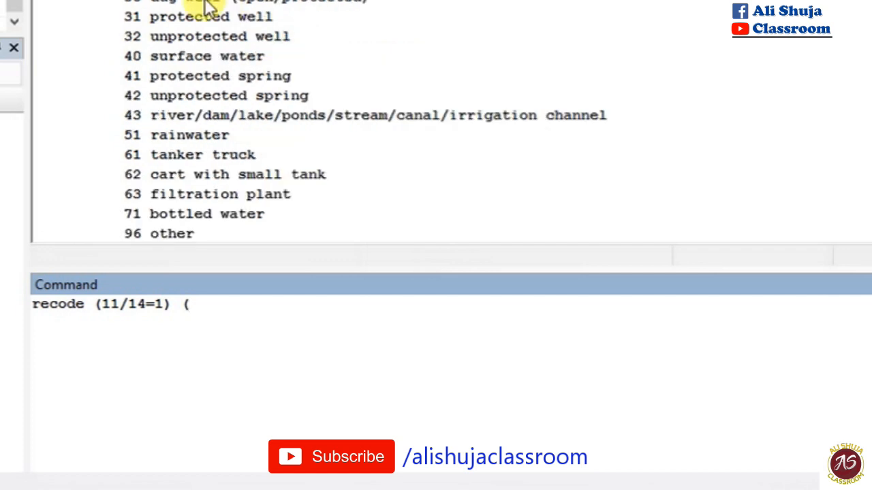
pyautogui.scroll(5, 205, 2)
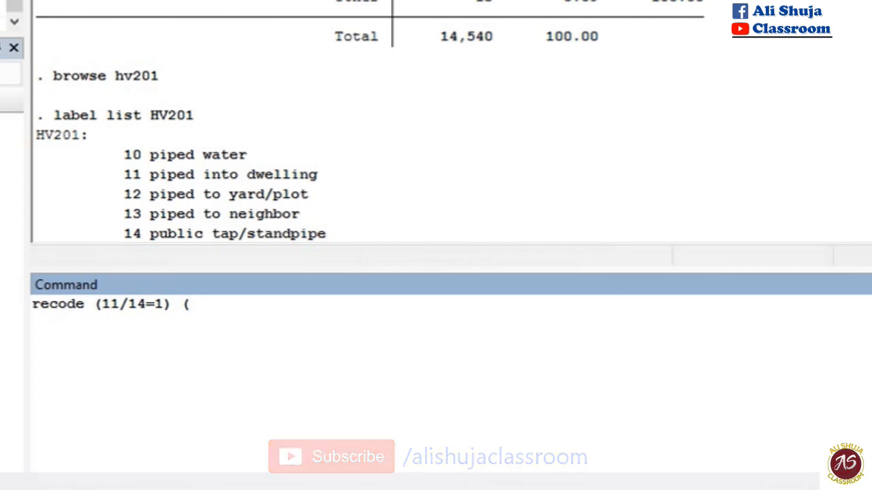
pyautogui.scroll(-2, 393, 133)
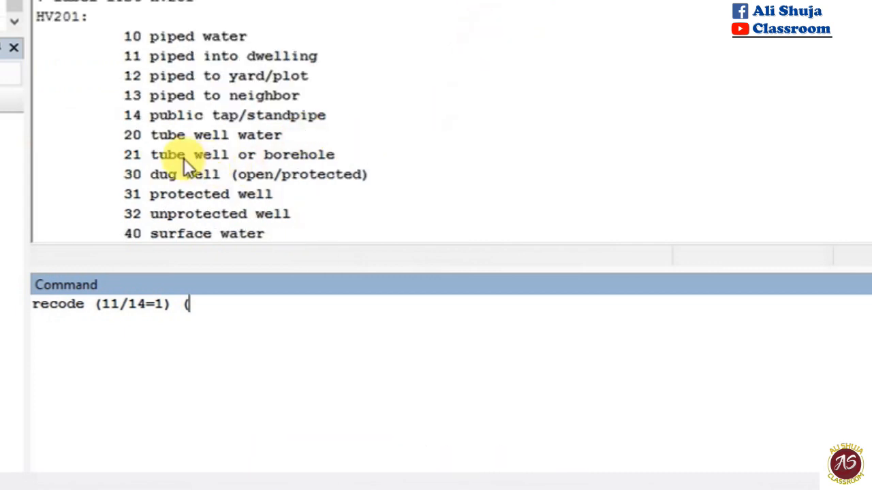
pyautogui.scroll(-4, 146, 161)
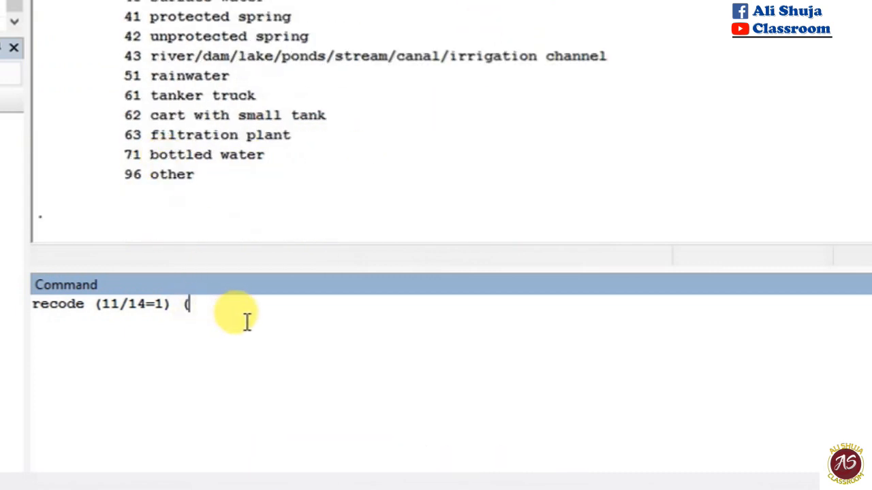
pyautogui.write('21/96=0)')
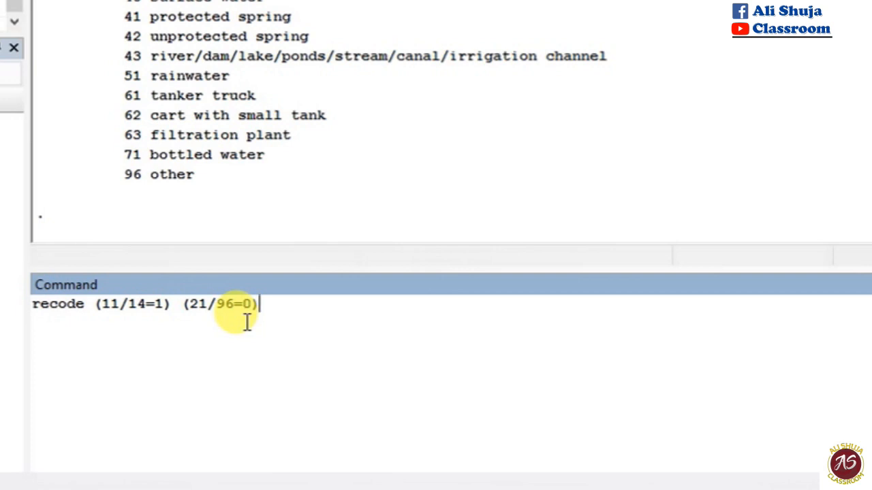
pyautogui.write(',gen(pipedwa')
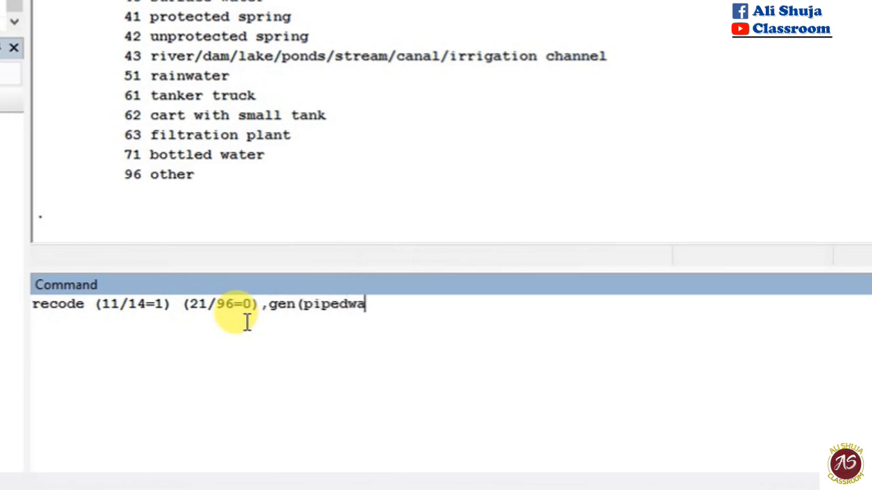
pyautogui.write('ter)')
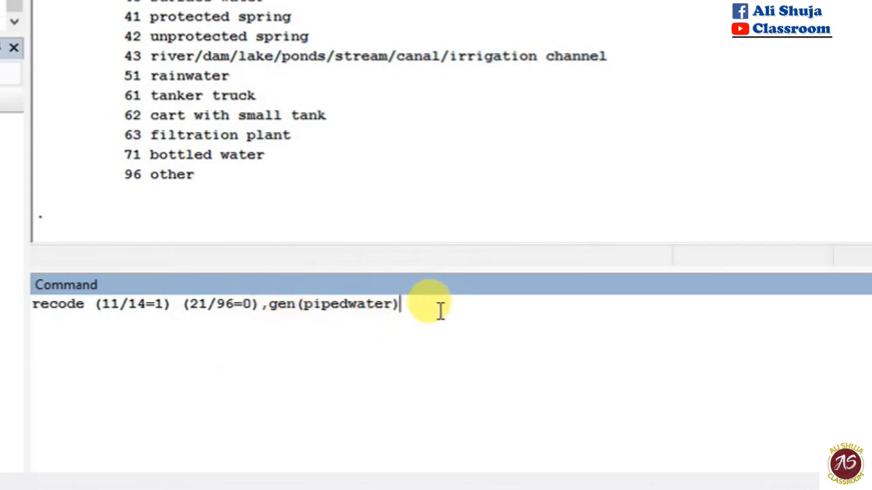
pyautogui.press('Return')
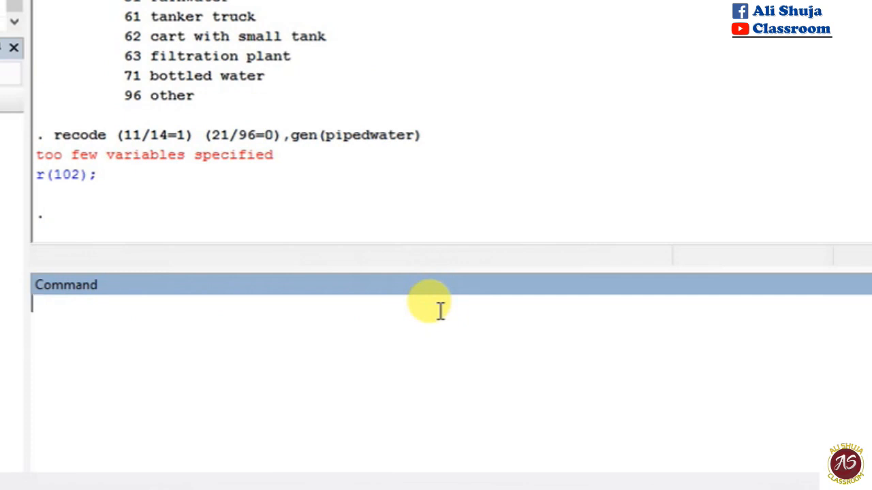
# Step: Recall the recode command, insert hv201 before its first rule, and run it to generate pipedwater
pyautogui.press('pageup')
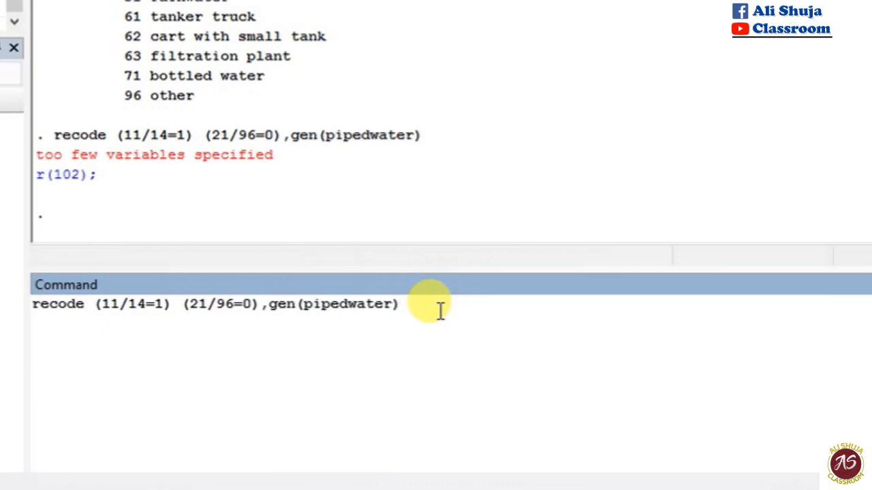
pyautogui.press('Left')
pyautogui.hotkey('ctrl', 'Left')
pyautogui.hotkey('ctrl', 'Left')
pyautogui.press('Left')
pyautogui.press('Left')
pyautogui.hotkey('ctrl', 'Left')
pyautogui.hotkey('ctrl', 'Left')
pyautogui.hotkey('ctrl', 'Left')
pyautogui.hotkey('ctrl', 'Left')
pyautogui.hotkey('ctrl', 'Left')
pyautogui.hotkey('ctrl', 'Left')
pyautogui.hotkey('ctrl', 'Left')
pyautogui.hotkey('ctrl', 'Left')
pyautogui.write('hv')
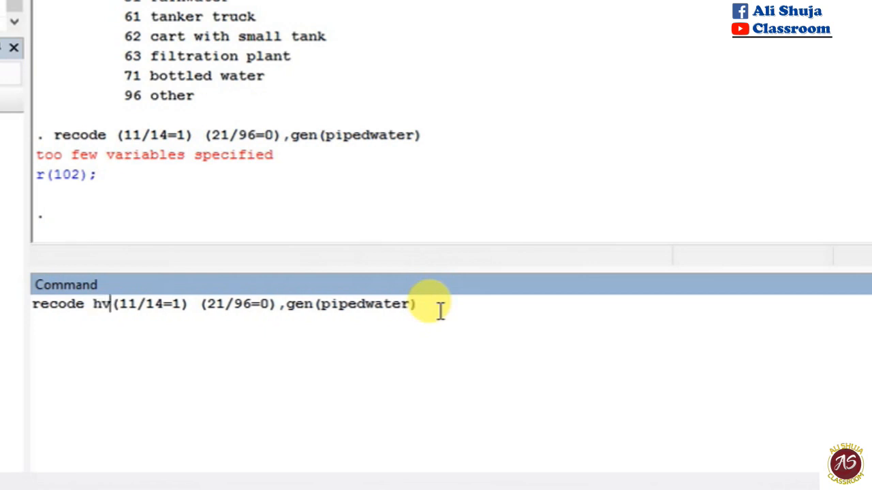
pyautogui.write('201')
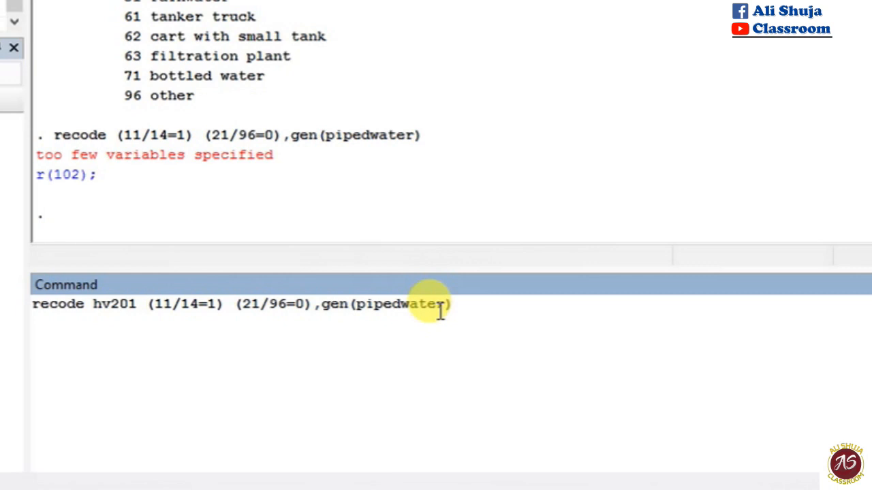
pyautogui.press('Return')
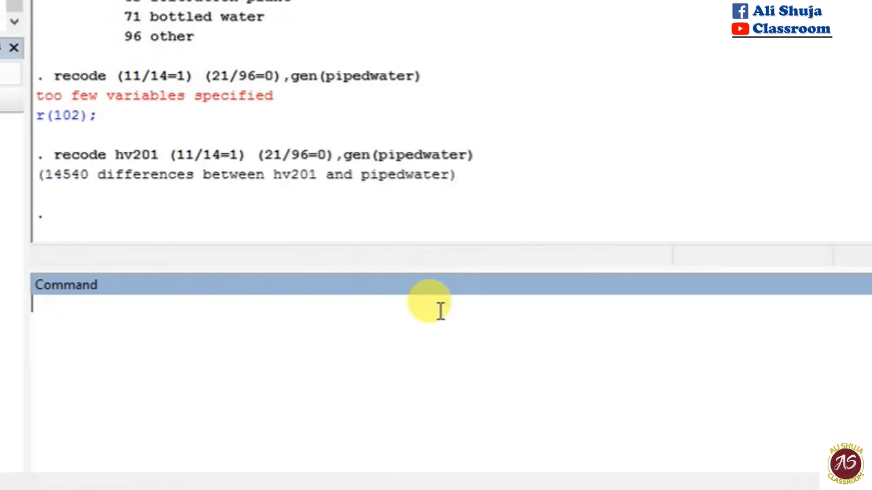
# Step: Tabulate the new variable with tab pipedwater
pyautogui.write('ta')
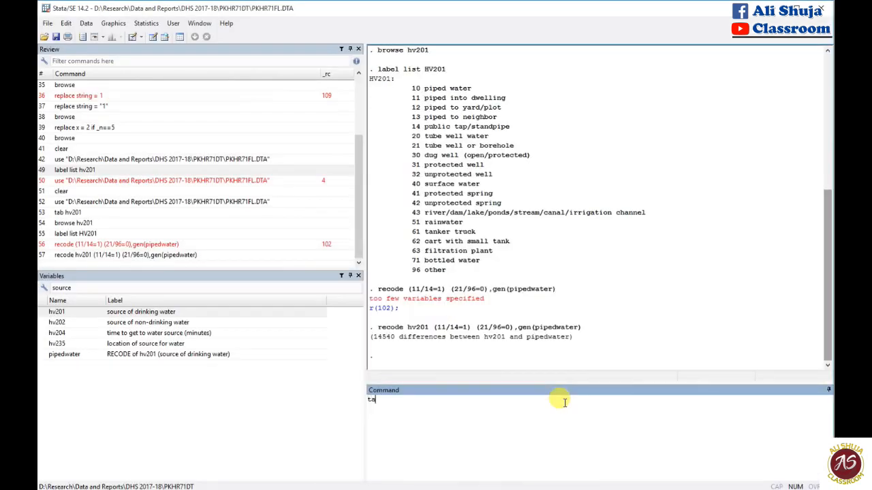
pyautogui.write('b pipedwater')
pyautogui.press('Return')
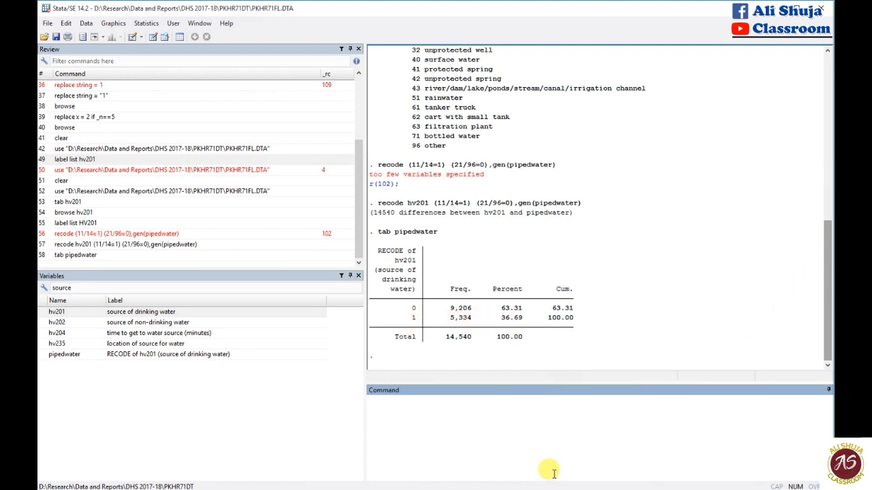
# Step: Tabulate the source variable with tab hv201 and highlight the cumulative percentage of the public tap/standpipe row
pyautogui.write('ab hv201')
pyautogui.press('Return')
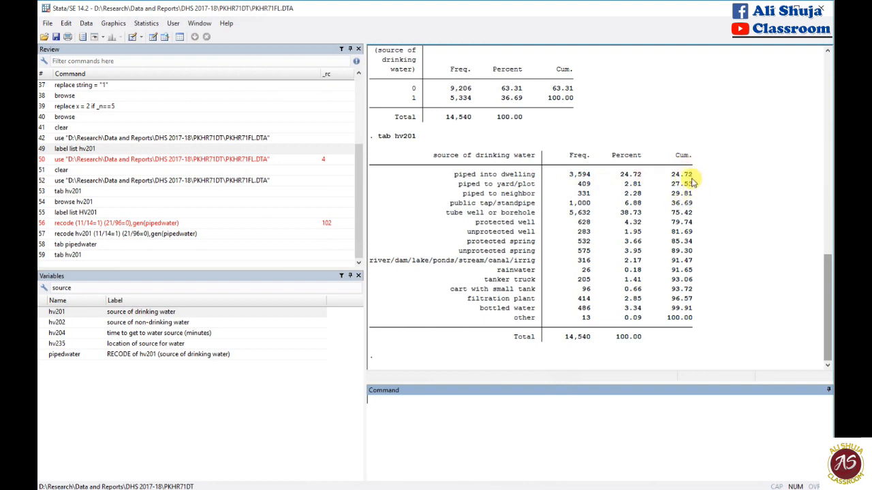
pyautogui.moveTo(683, 174); pyautogui.dragTo(671, 204)
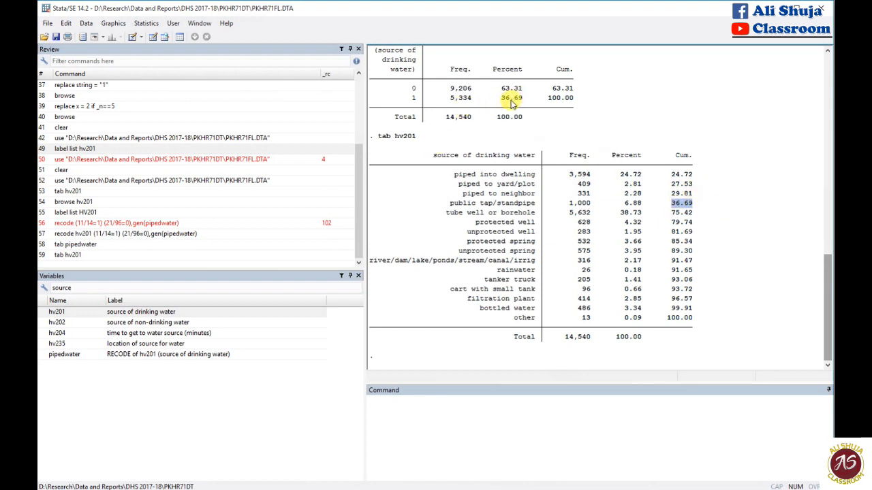
# Step: Compare the pipedwater table with the hv201 table to check the share of piped sources
pyautogui.moveTo(827, 270); pyautogui.dragTo(826, 302)
pyautogui.scroll(6, 584, 279)
pyautogui.scroll(-6, 477, 175)
pyautogui.scroll(3, 479, 179)
pyautogui.scroll(-5, 479, 179)
pyautogui.scroll(4, 479, 179)
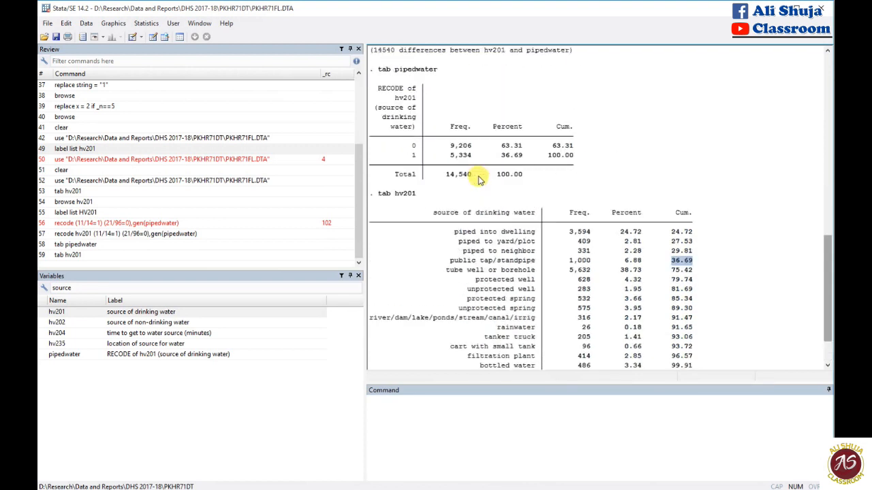
pyautogui.scroll(-2, 479, 179)
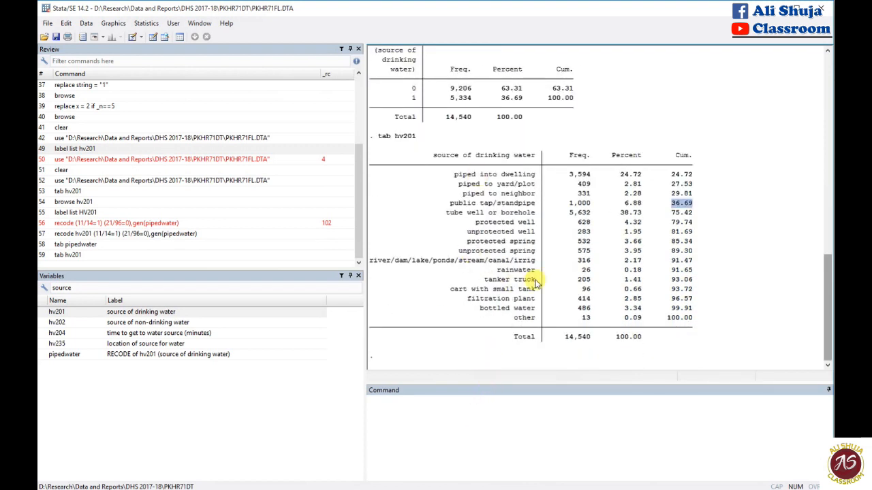
pyautogui.scroll(4, 536, 282)
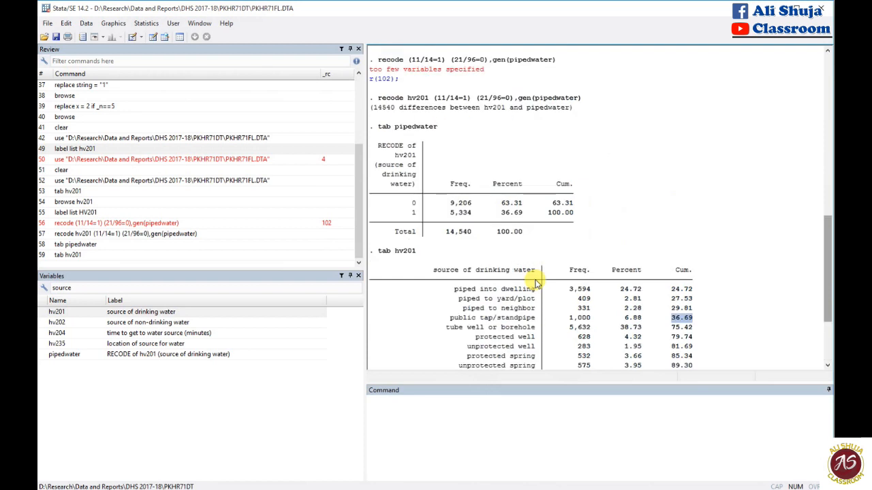
pyautogui.scroll(-4, 536, 282)
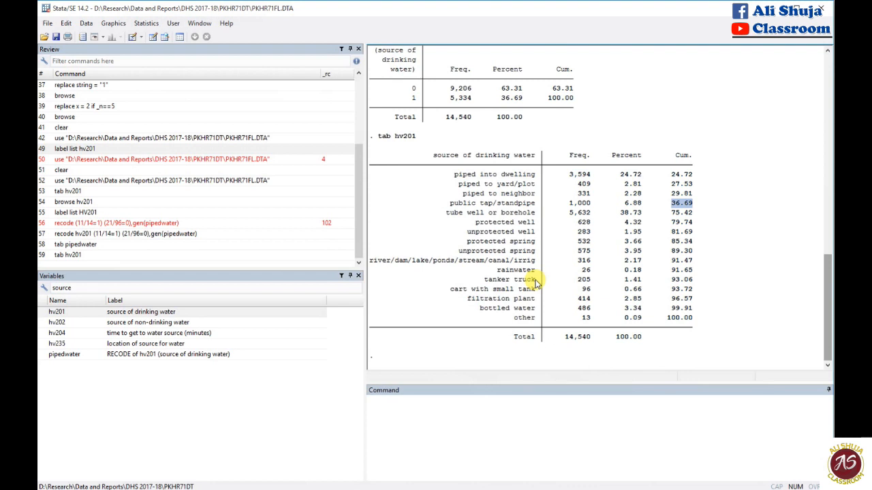
# Step: Label the variable pipedwater as "Household Uses Piped Water" with the label var command
pyautogui.click(590, 450)
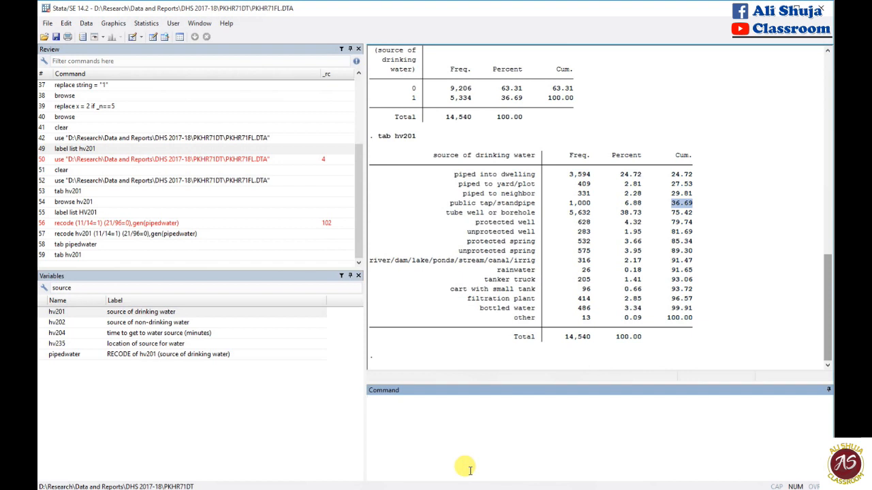
pyautogui.write('label var ')
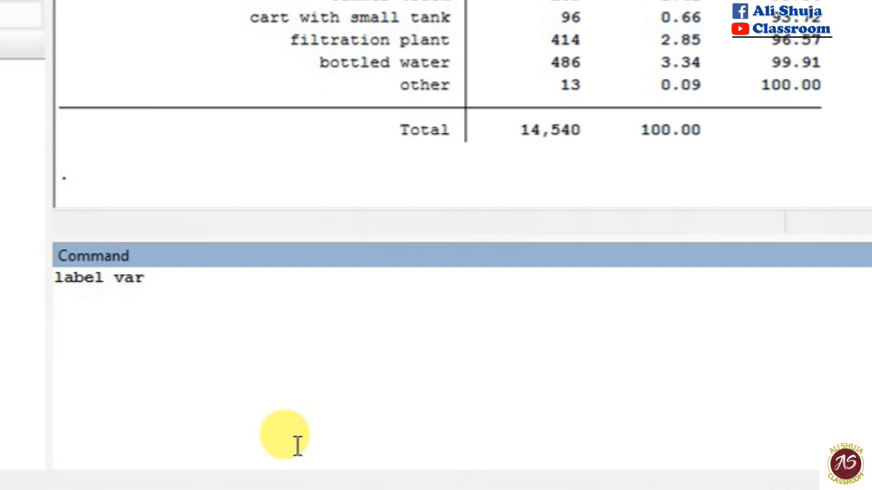
pyautogui.write('piped')
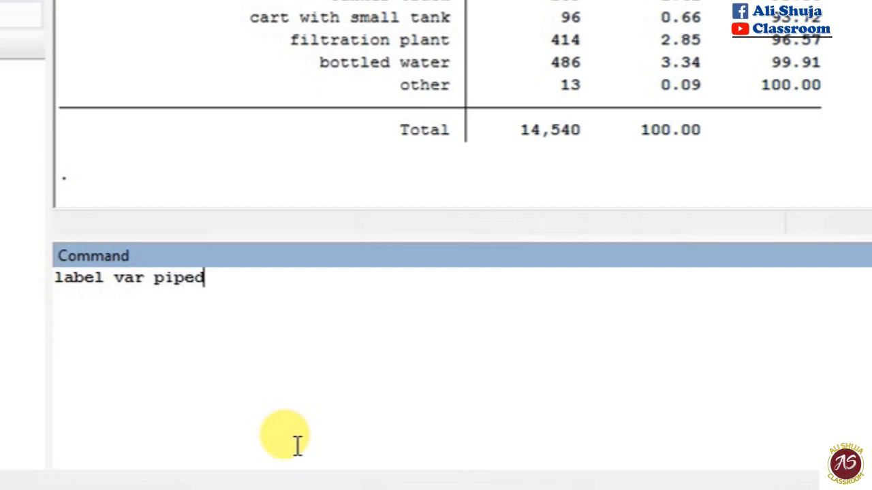
pyautogui.write('water "')
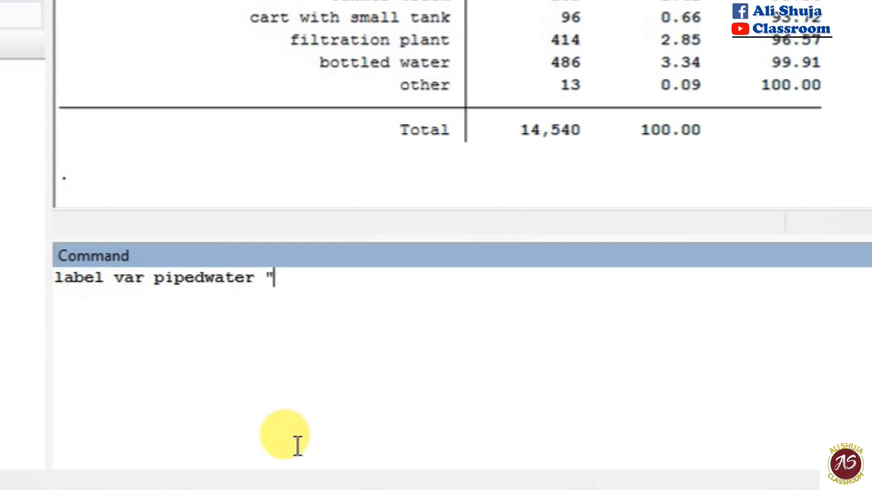
pyautogui.write('House')
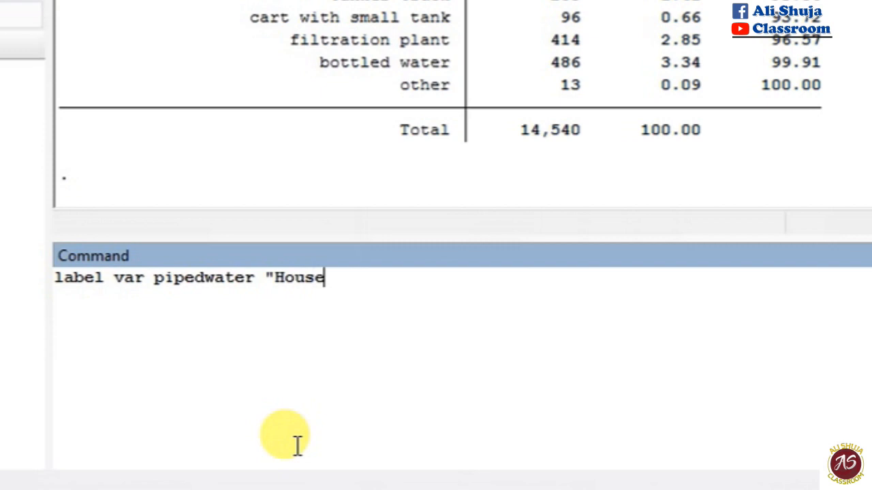
pyautogui.write('hold Uses Piped W')
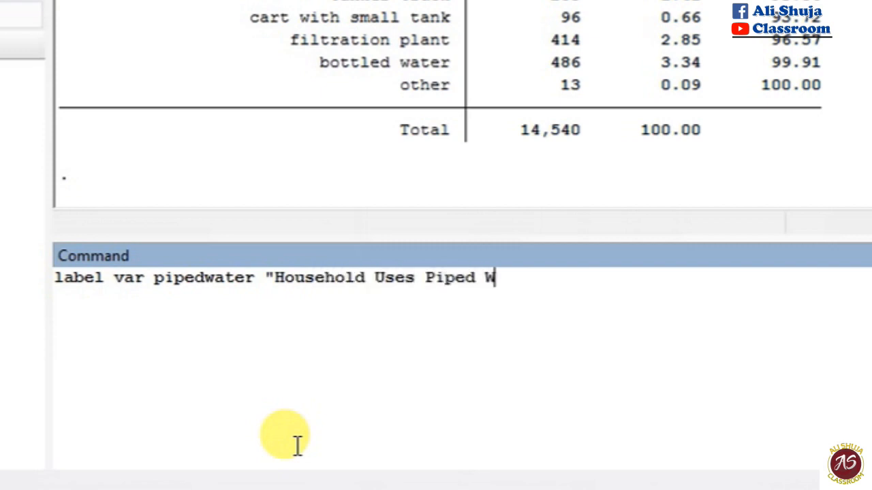
pyautogui.write('ater')
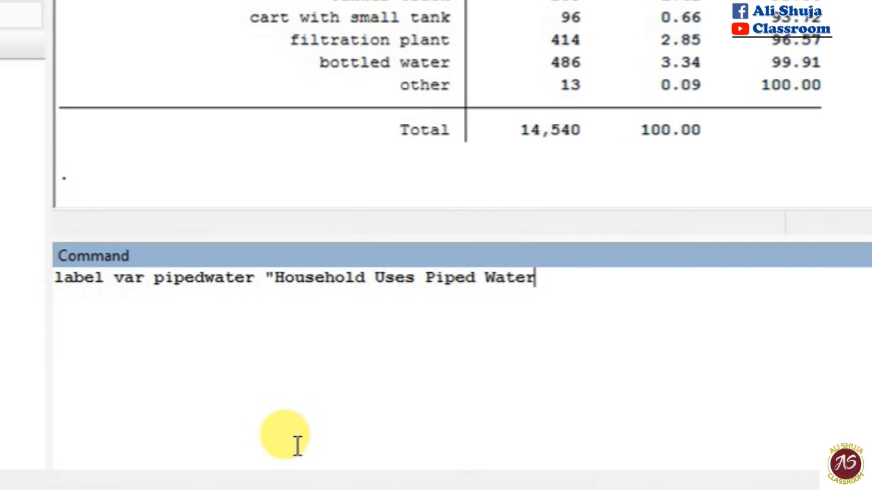
pyautogui.write('"')
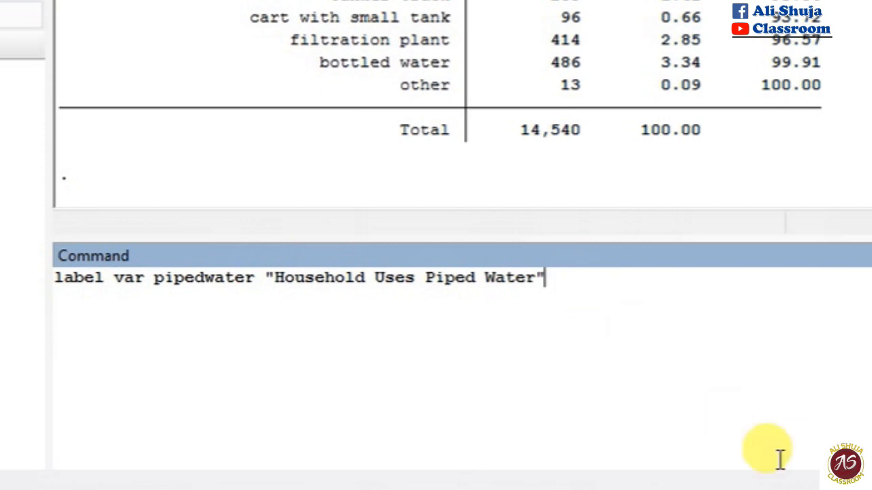
pyautogui.press('Return')
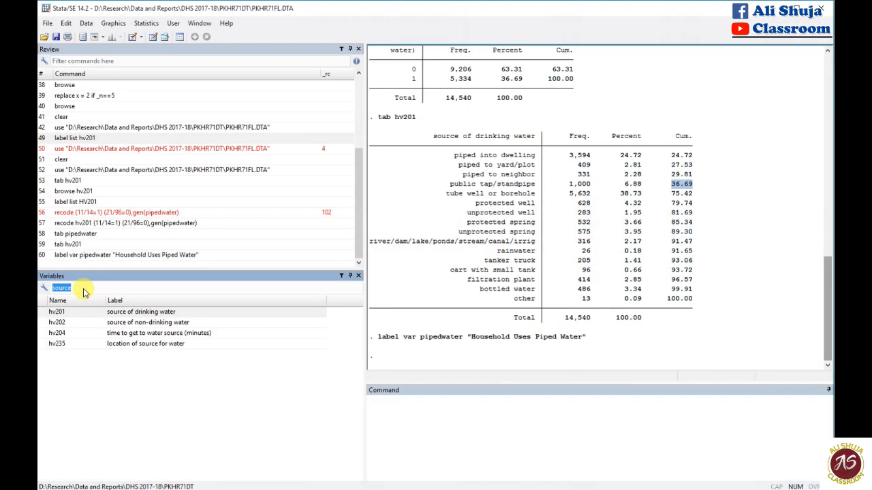
# Step: Filter the variable list for piped and check the labelled variable with tab pipedwater
pyautogui.press('BackSpace')
pyautogui.write('piped')
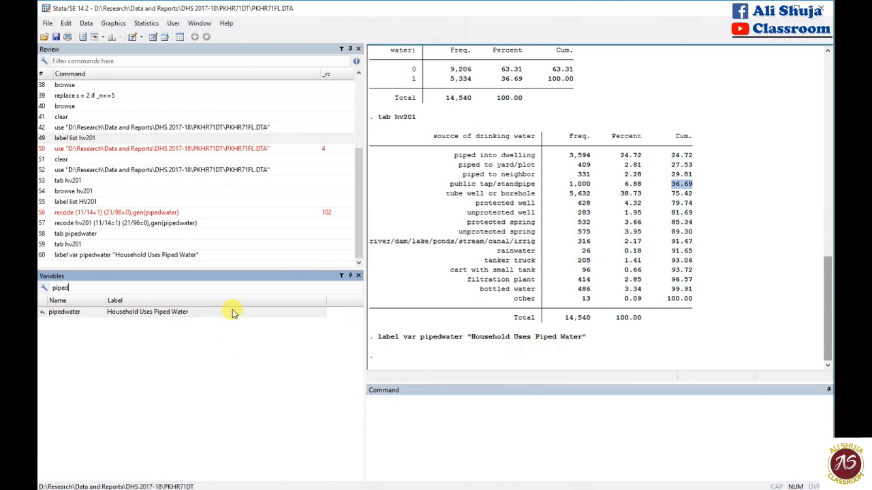
pyautogui.click(456, 446)
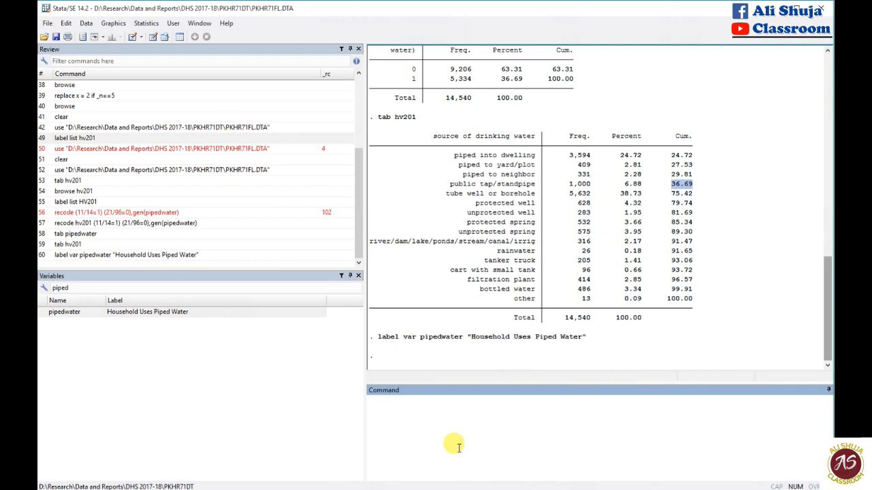
pyautogui.write('ta')
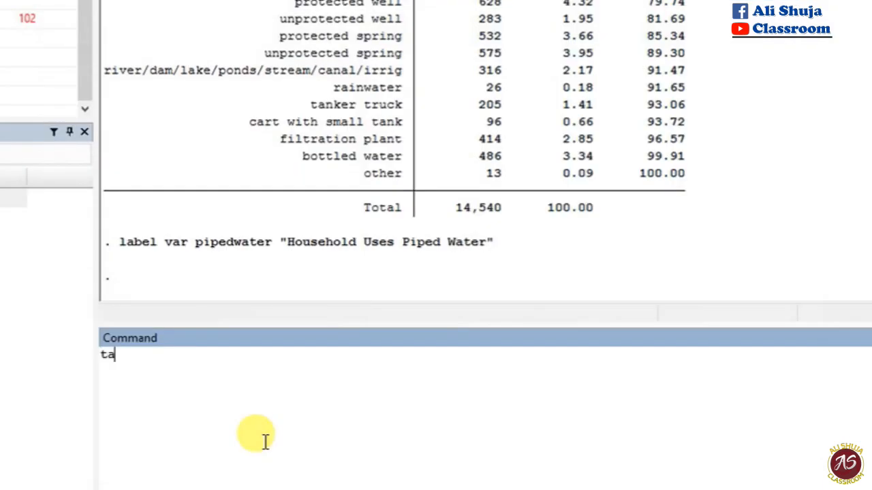
pyautogui.write('b pipedwater')
pyautogui.press('Return')
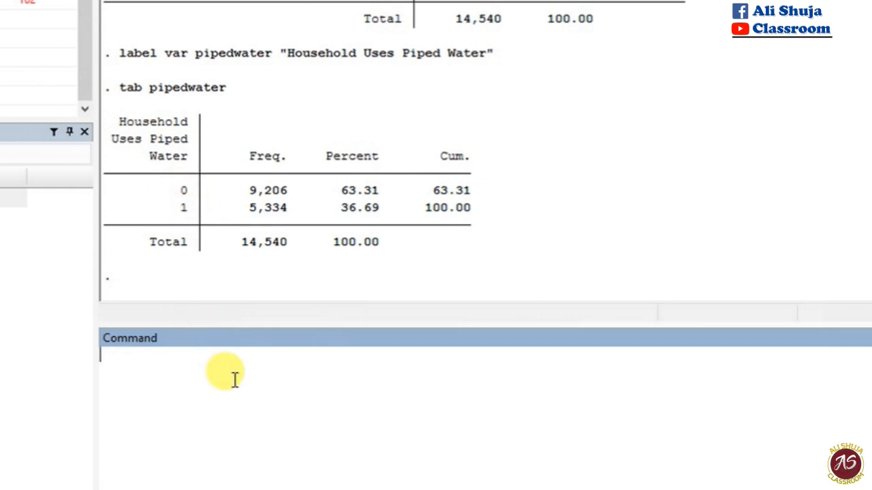
pyautogui.scroll(2, 436, 150)
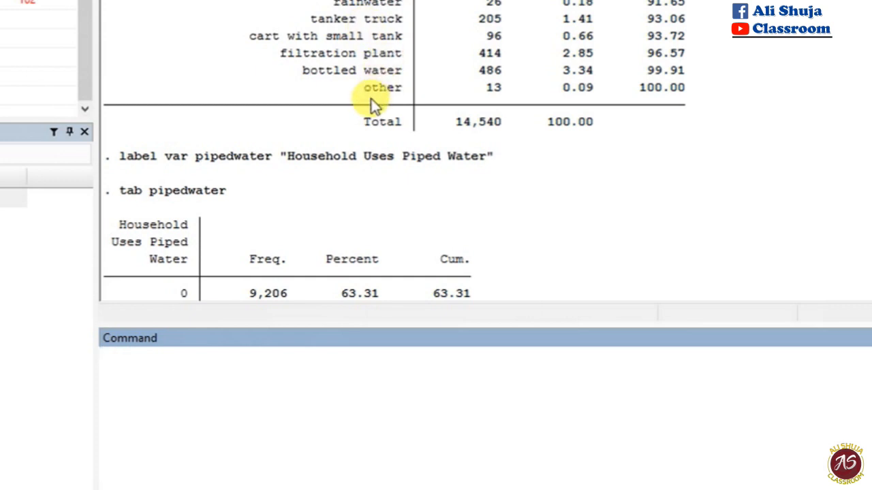
pyautogui.scroll(-2, 371, 99)
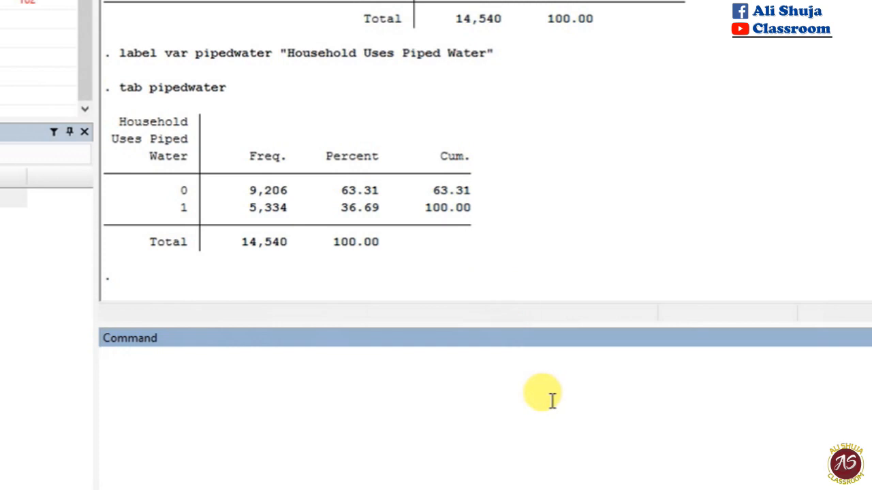
# Step: Define a value label PIPED with 0 as "Non-Piped" and 1 as "Piped Water" using label define
pyautogui.write('label des')
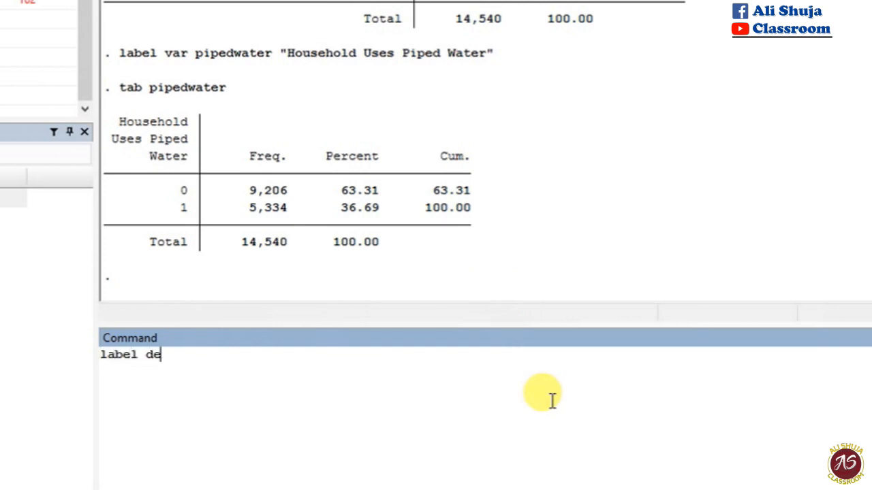
pyautogui.press('BackSpace')
pyautogui.write('fin')
pyautogui.press('BackSpace')
pyautogui.press('BackSpace')
pyautogui.press('BackSpace')
pyautogui.write('fine')
pyautogui.write('PIPED')
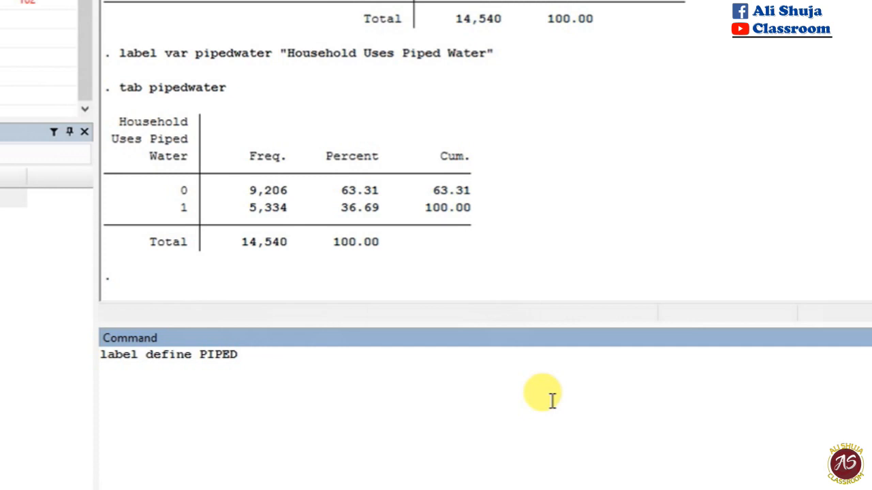
pyautogui.write('0')
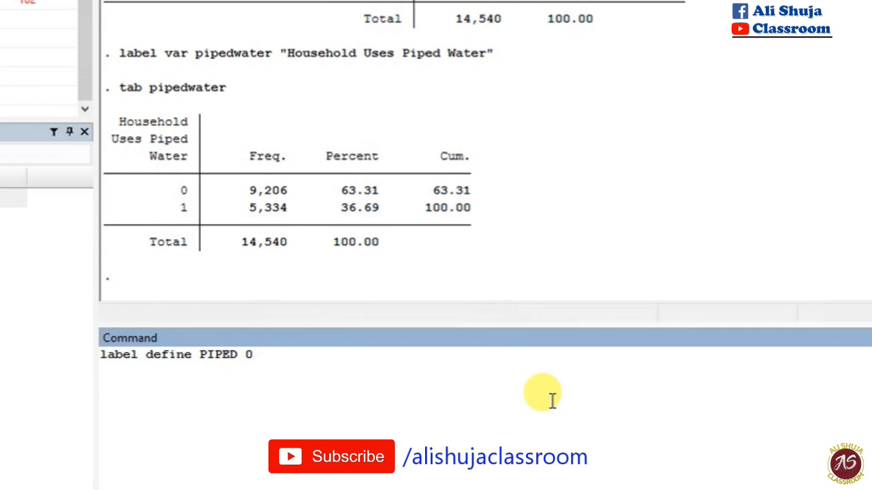
pyautogui.write('"Non')
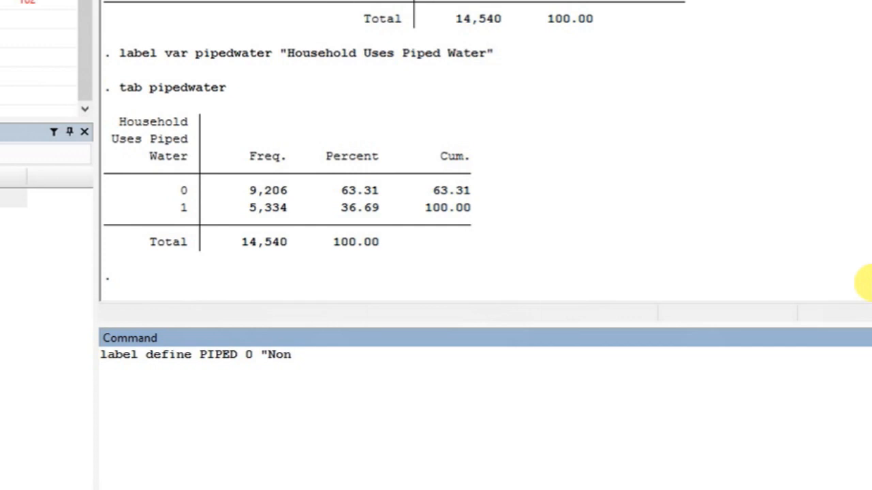
pyautogui.write('-Piped" 1 ')
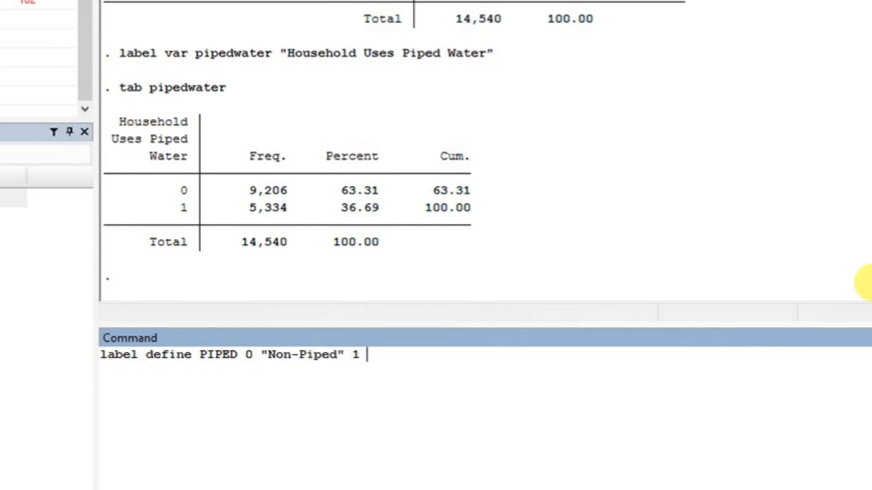
pyautogui.write('"Piped Water"')
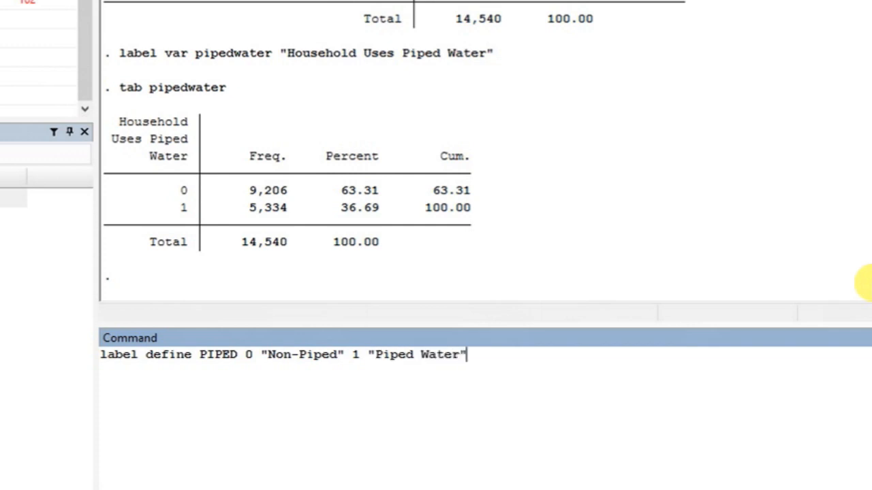
pyautogui.press('Return')
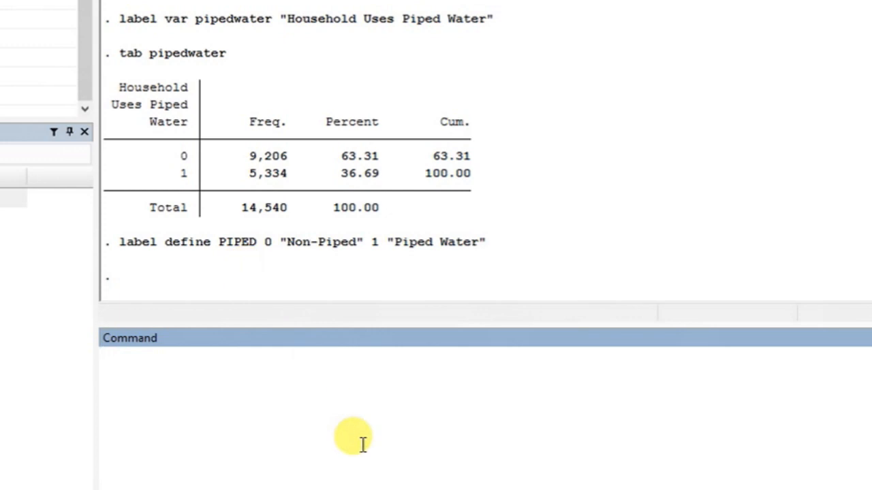
# Step: Attach the PIPED value label to the new variable with label values pipedwater PIPED
pyautogui.write('label values')
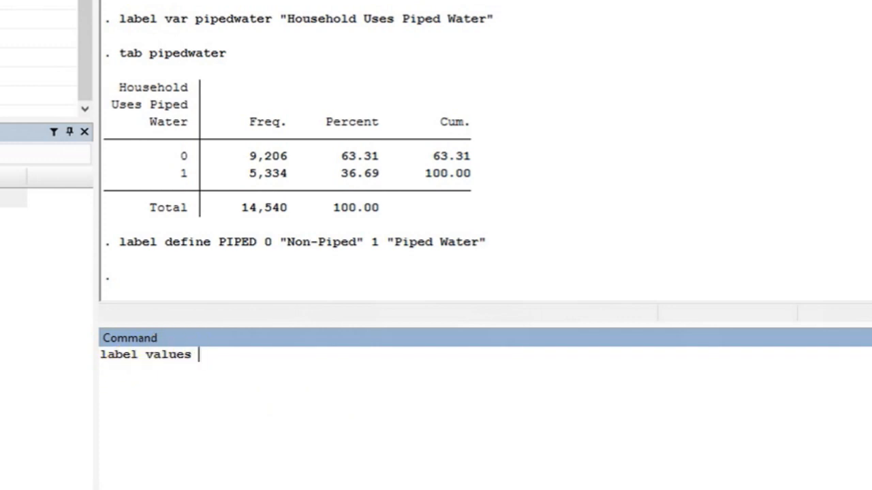
pyautogui.write('pipedwater')
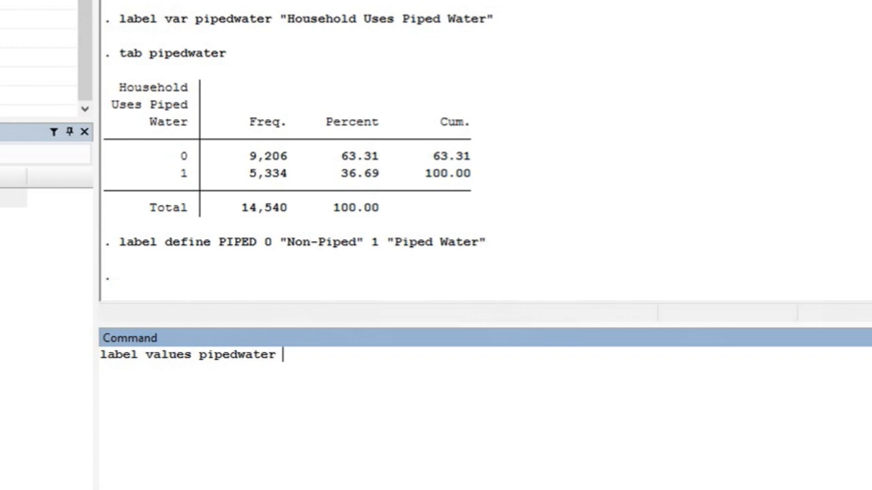
pyautogui.write('PIPED')
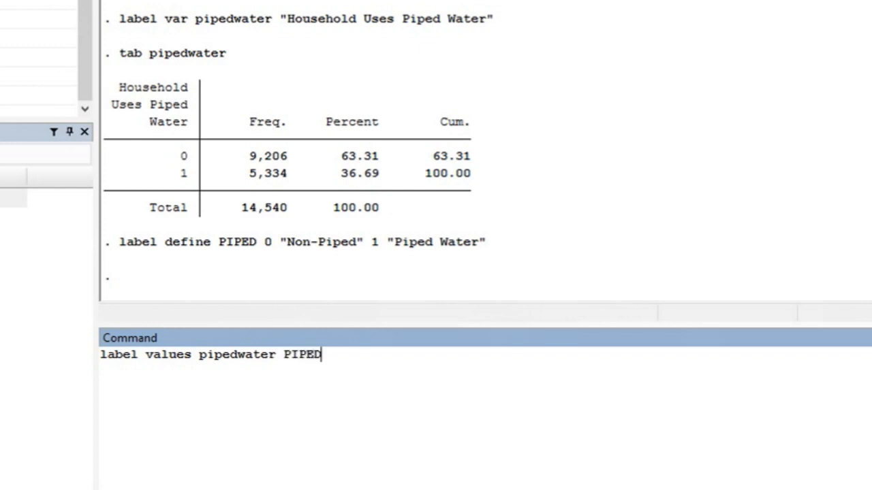
pyautogui.press('Return')
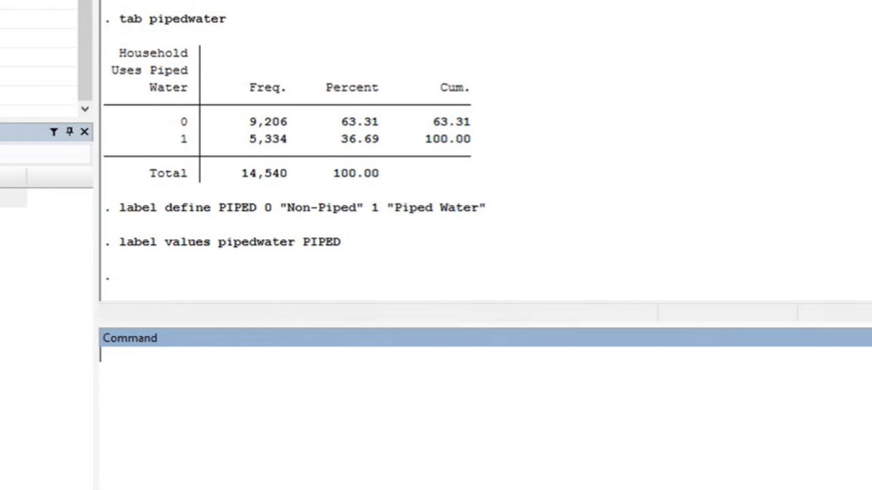
# Step: Recall and rerun tab pipedwater, and display the value label's contents with label list PIPED
pyautogui.press('pageup')
pyautogui.press('pageup')
pyautogui.press('pageup')
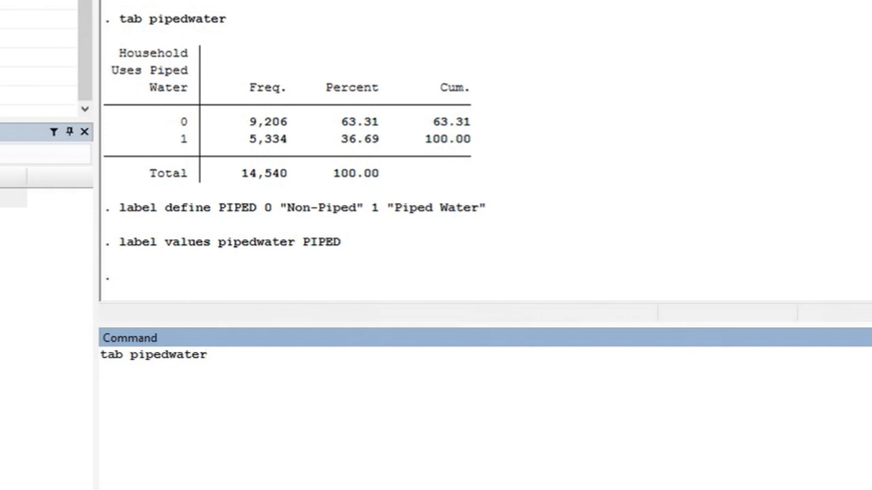
pyautogui.press('Return')
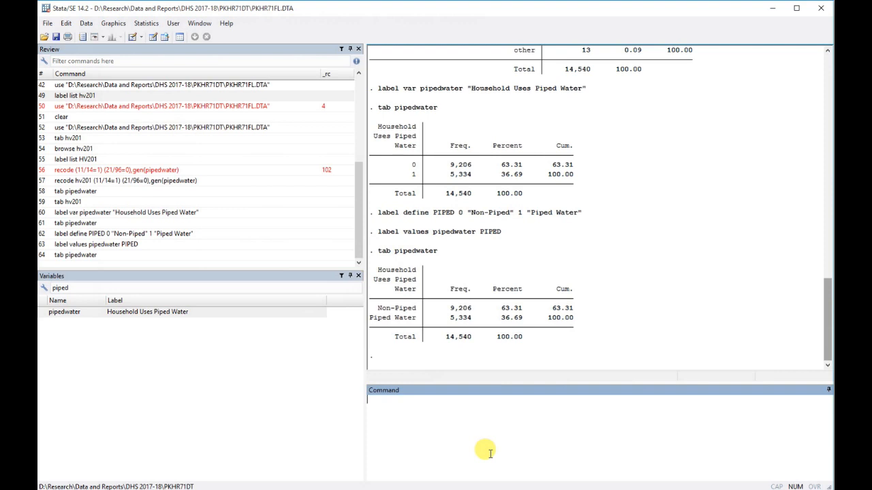
pyautogui.write('label list PIPED')
pyautogui.press('Return')
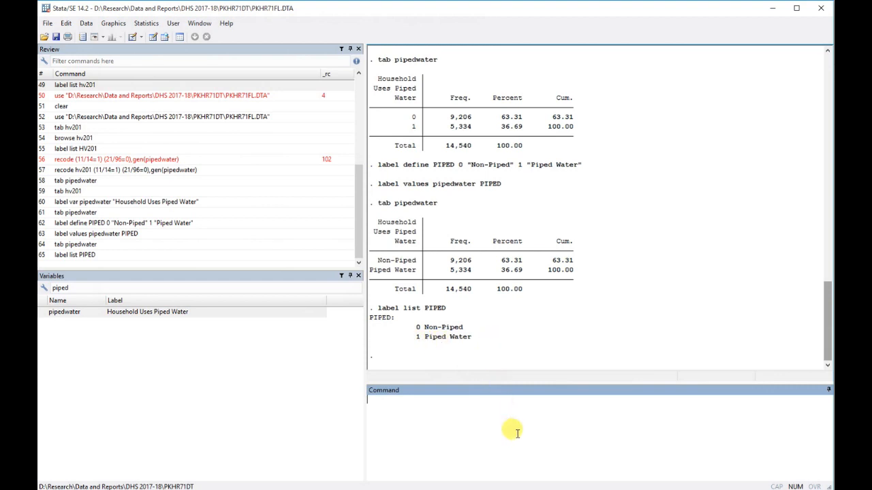
# Step: Tabulate pipedwater with its numeric codes instead of value labels by running tab pipedwater,nolabel
pyautogui.write('tab pipedwater,nolabels')
pyautogui.press('Return')
pyautogui.write('tab pipedwater,nolabel')
pyautogui.press('Return')
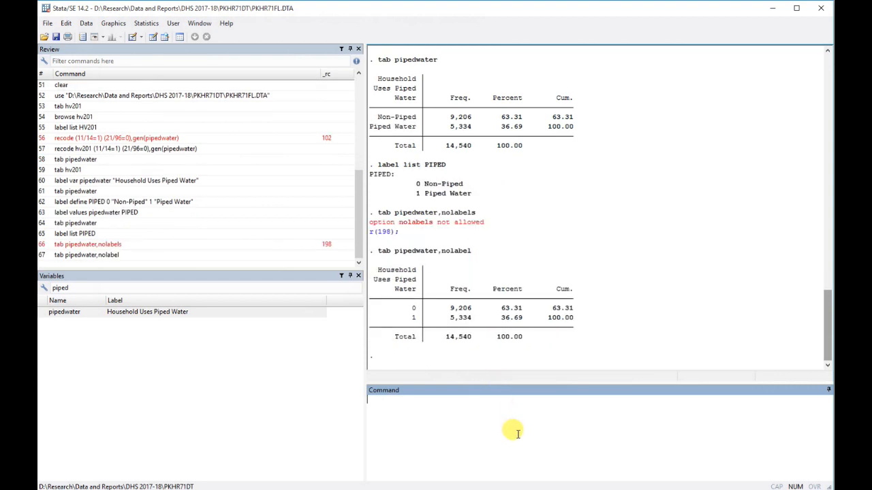
# Step: Tabulate hv201 first with its value labels using tab hv201, and again with numeric codes using tab hv201,nolabel
pyautogui.write('tab hv201')
pyautogui.press('Return')
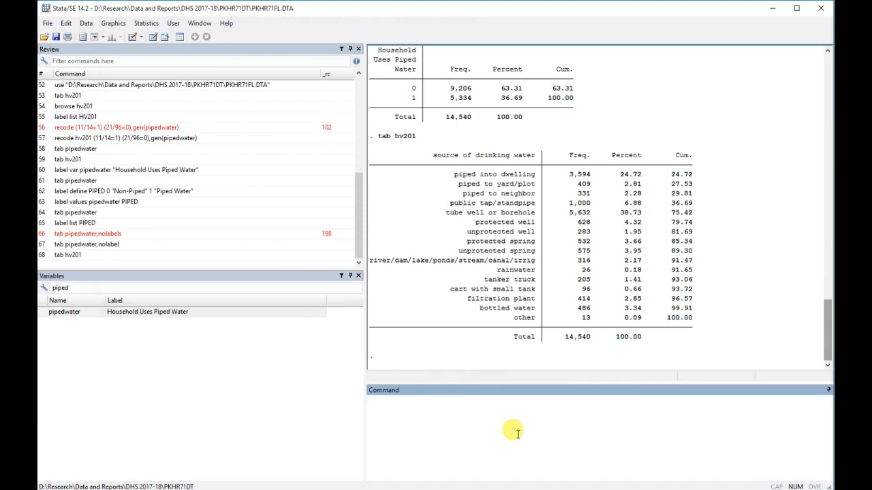
pyautogui.write('tab h')
pyautogui.write('v201')
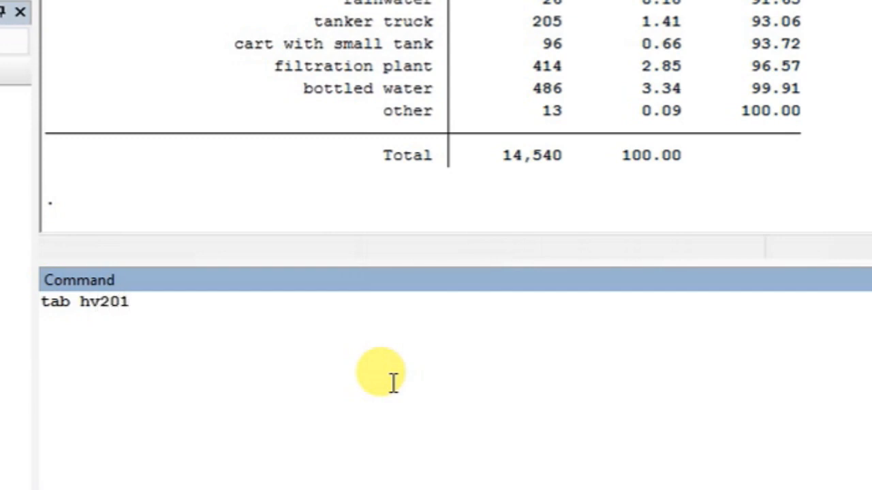
pyautogui.write('.nolabel')
pyautogui.press('BackSpace')
pyautogui.press('BackSpace')
pyautogui.press('BackSpace')
pyautogui.press('BackSpace')
pyautogui.press('BackSpace')
pyautogui.press('BackSpace')
pyautogui.press('BackSpace')
pyautogui.press('BackSpace')
pyautogui.write(',nolabel')
pyautogui.press('Return')
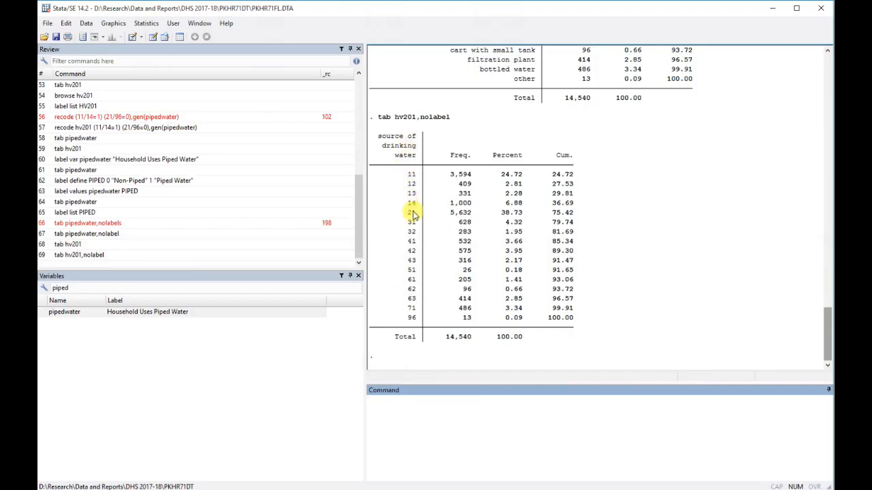
# Step: Review the earlier label list HV201 output in the results to compare its codes and labels with the unlabelled hv201 table
pyautogui.scroll(3, 461, 328)
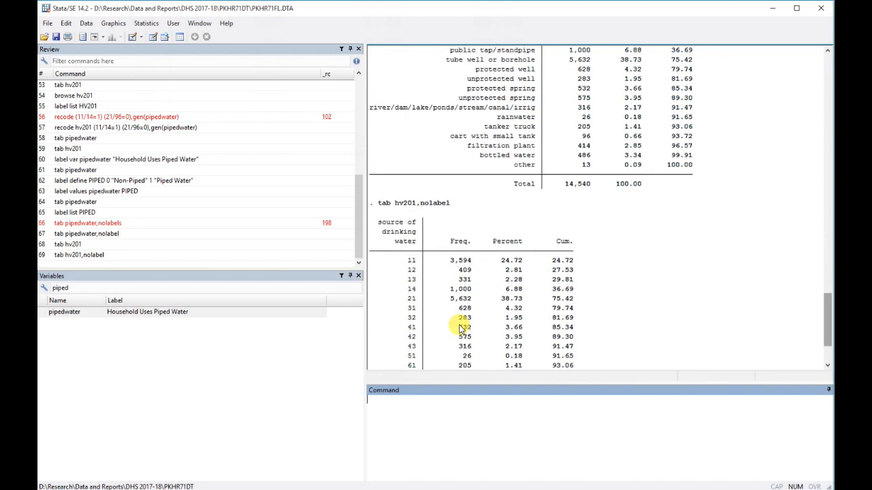
pyautogui.scroll(4, 461, 329)
pyautogui.scroll(20, 459, 328)
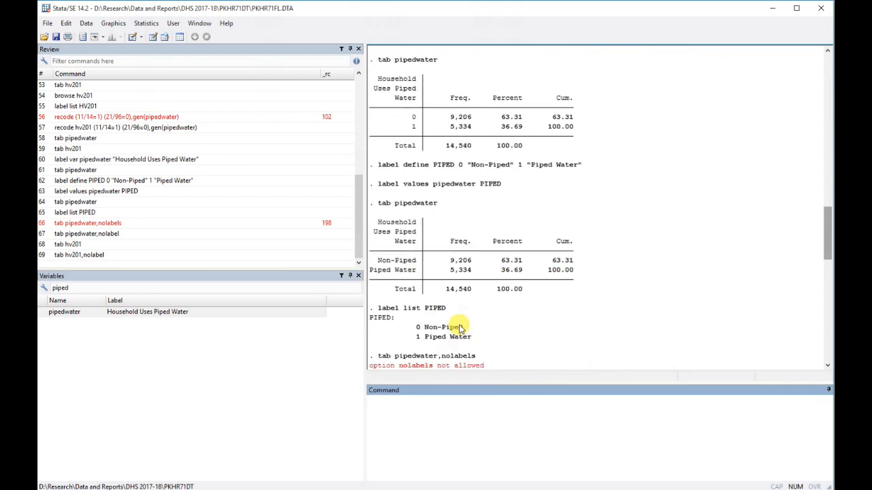
pyautogui.scroll(14, 459, 328)
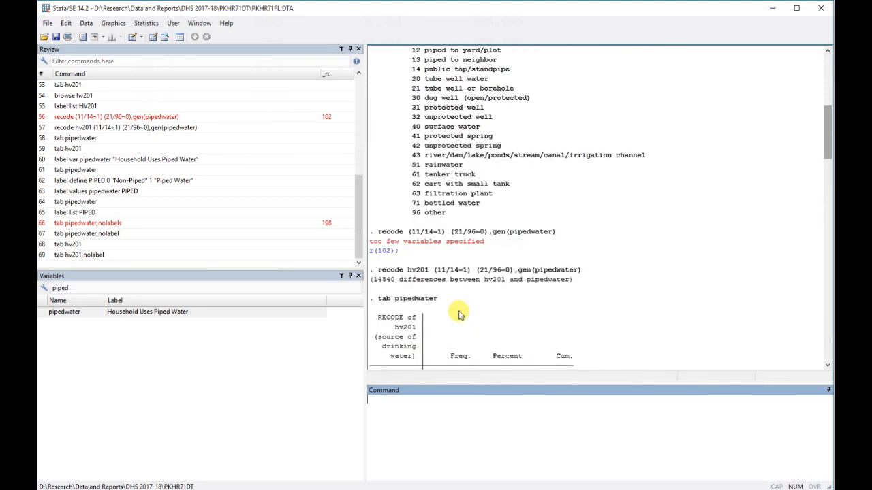
pyautogui.moveTo(455, 154); pyautogui.dragTo(371, 156)
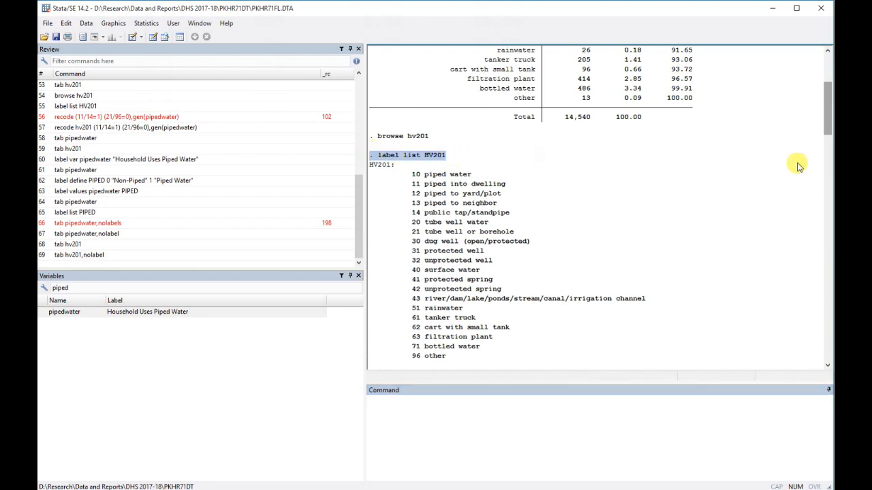
pyautogui.moveTo(828, 102); pyautogui.dragTo(828, 333)
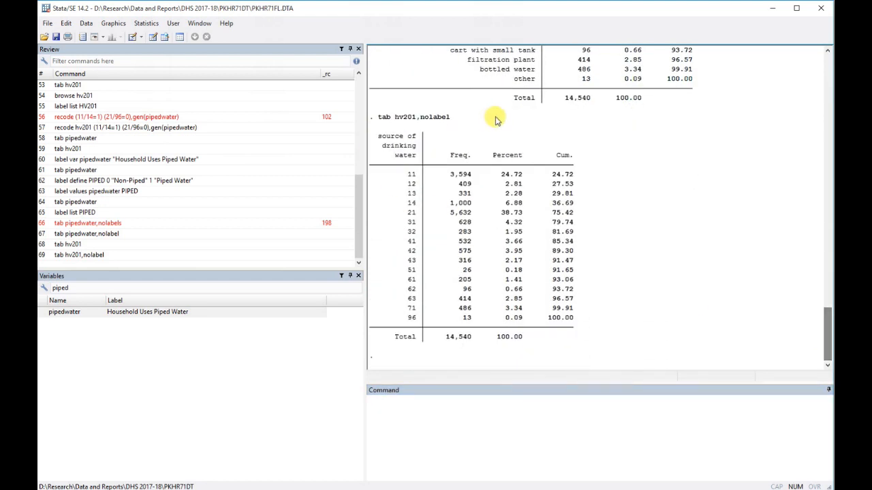